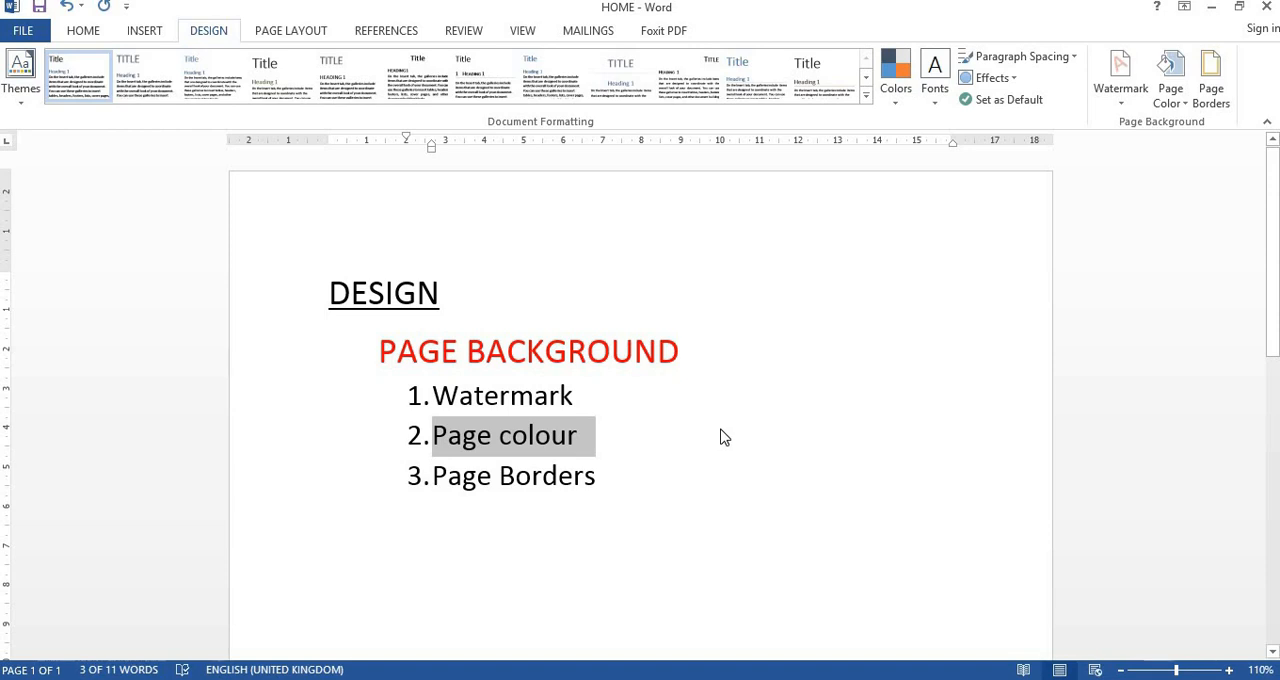
- Set the page color of the document to the standard light green
scroll(723, 429, down, 5)
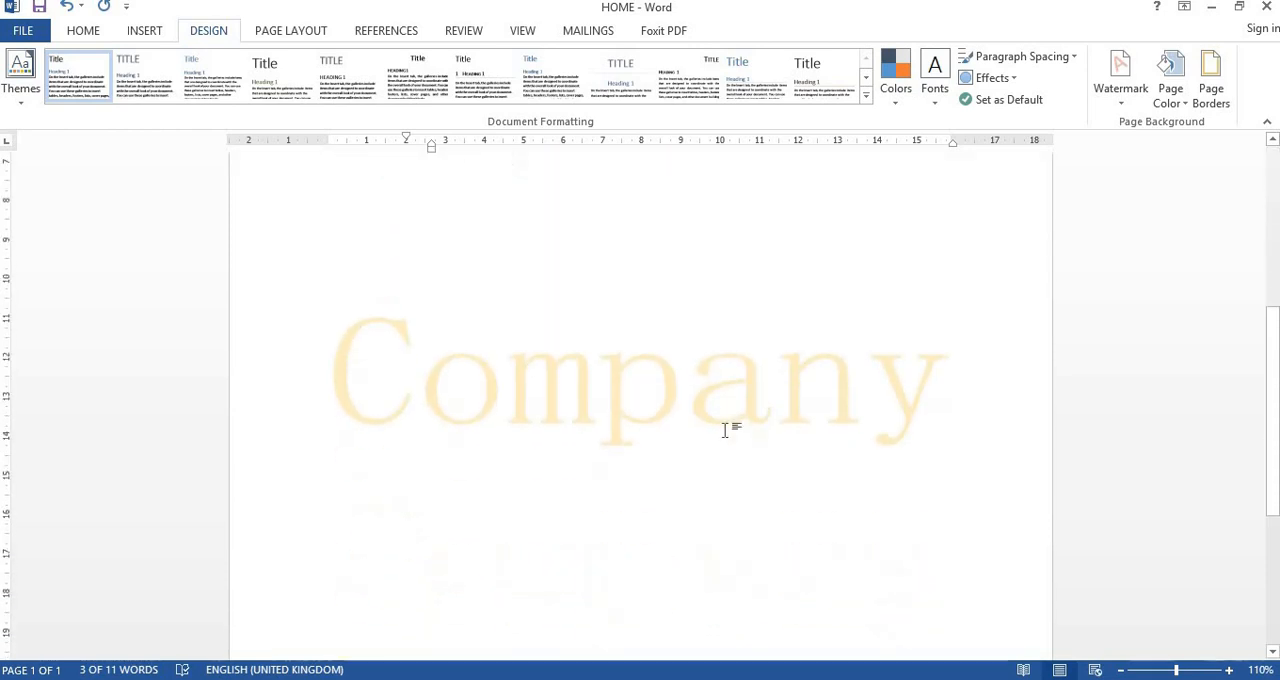
scroll(729, 429, up, 4)
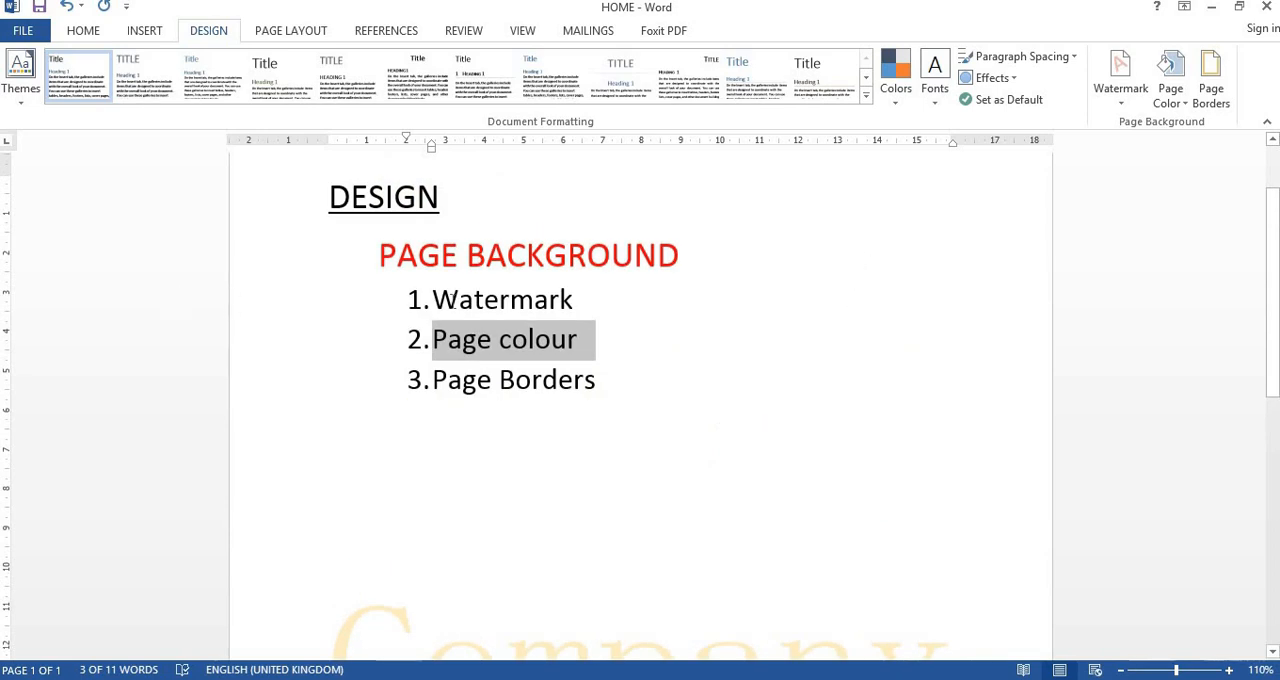
click(1183, 92)
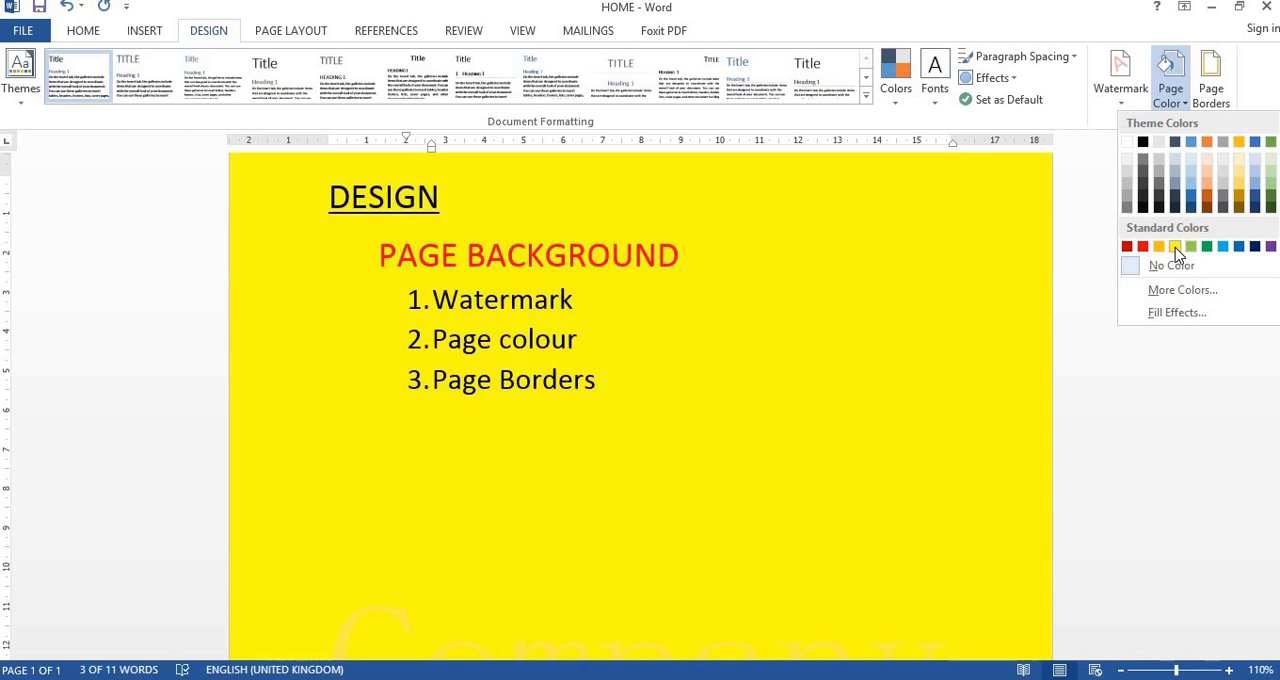
click(1191, 246)
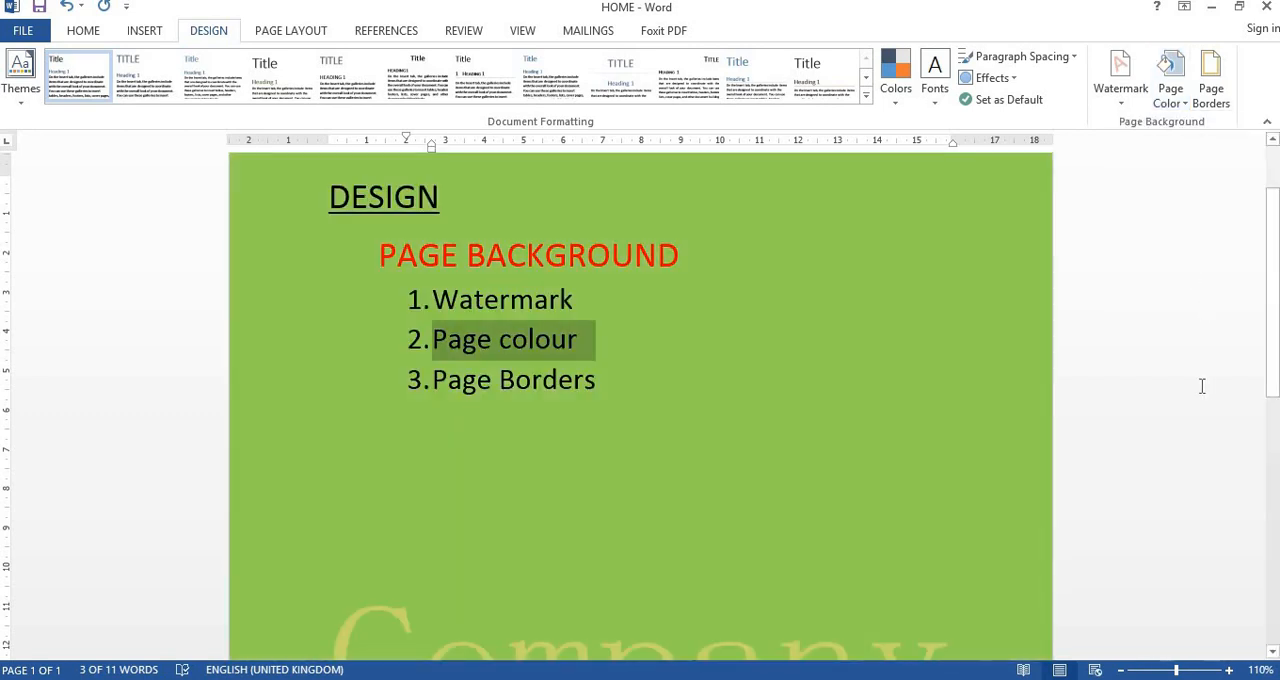
scroll(1180, 390, down, 3)
- Change the page color to a bright violet chosen from the standard palette of additional colors
click(1169, 86)
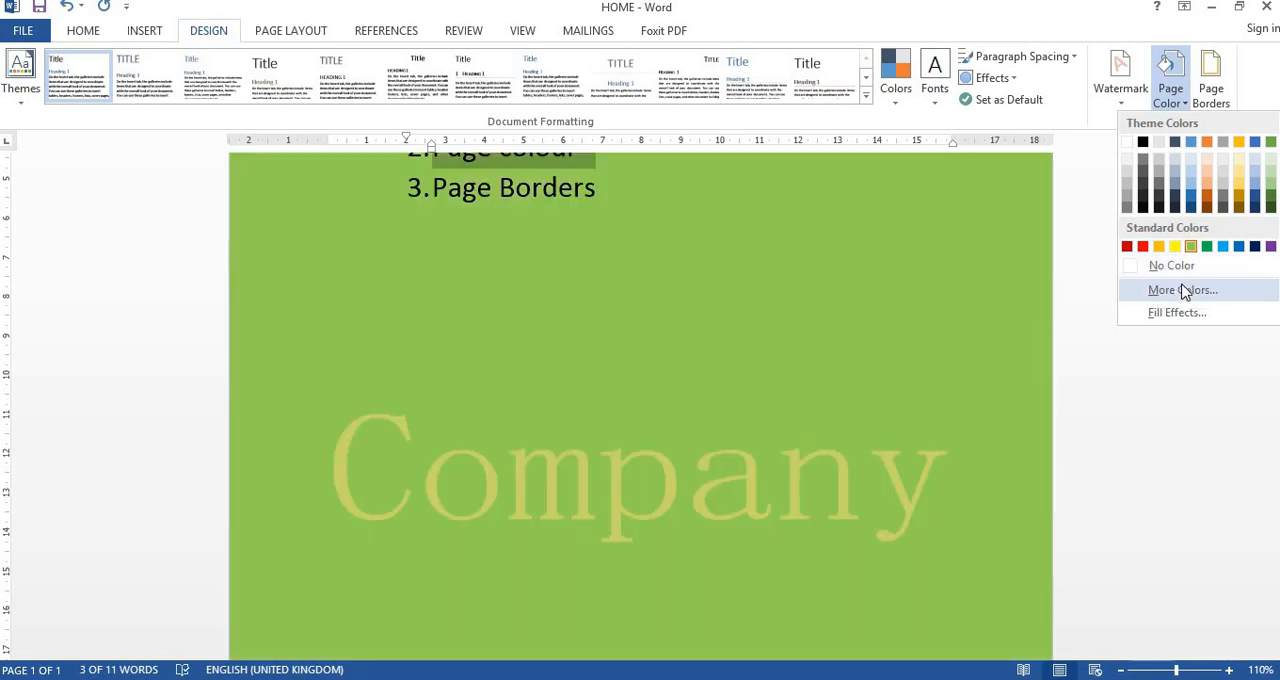
click(1184, 290)
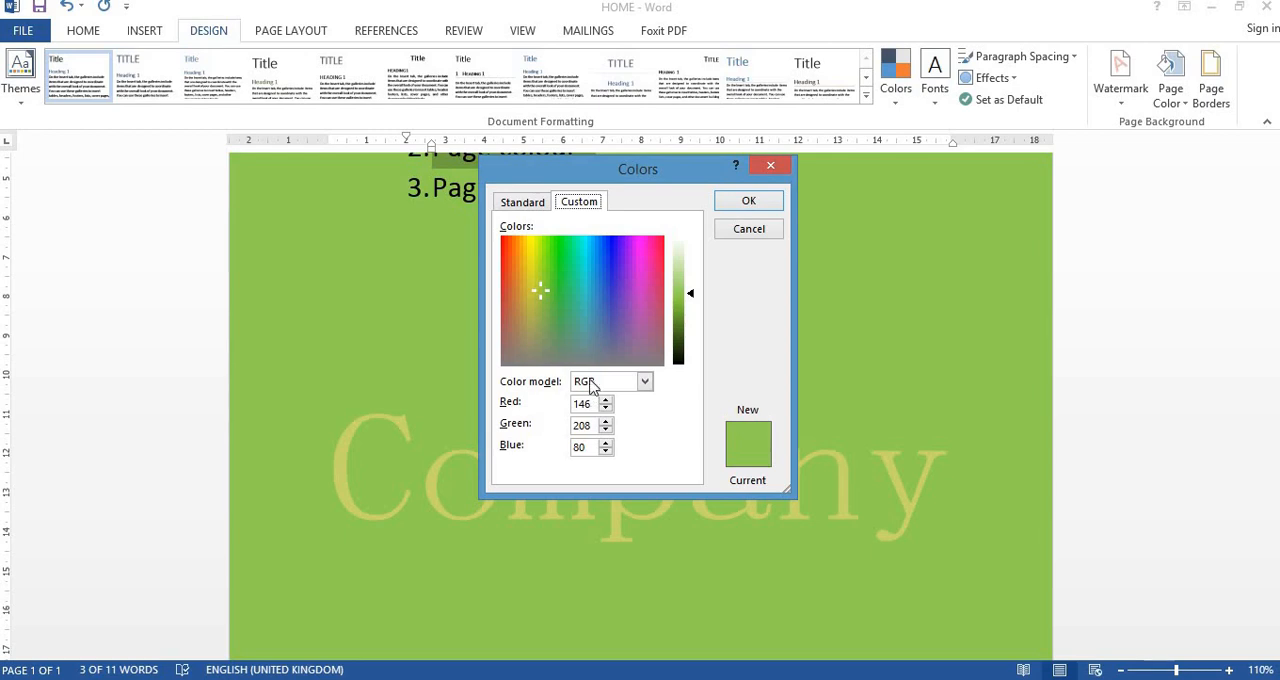
click(531, 202)
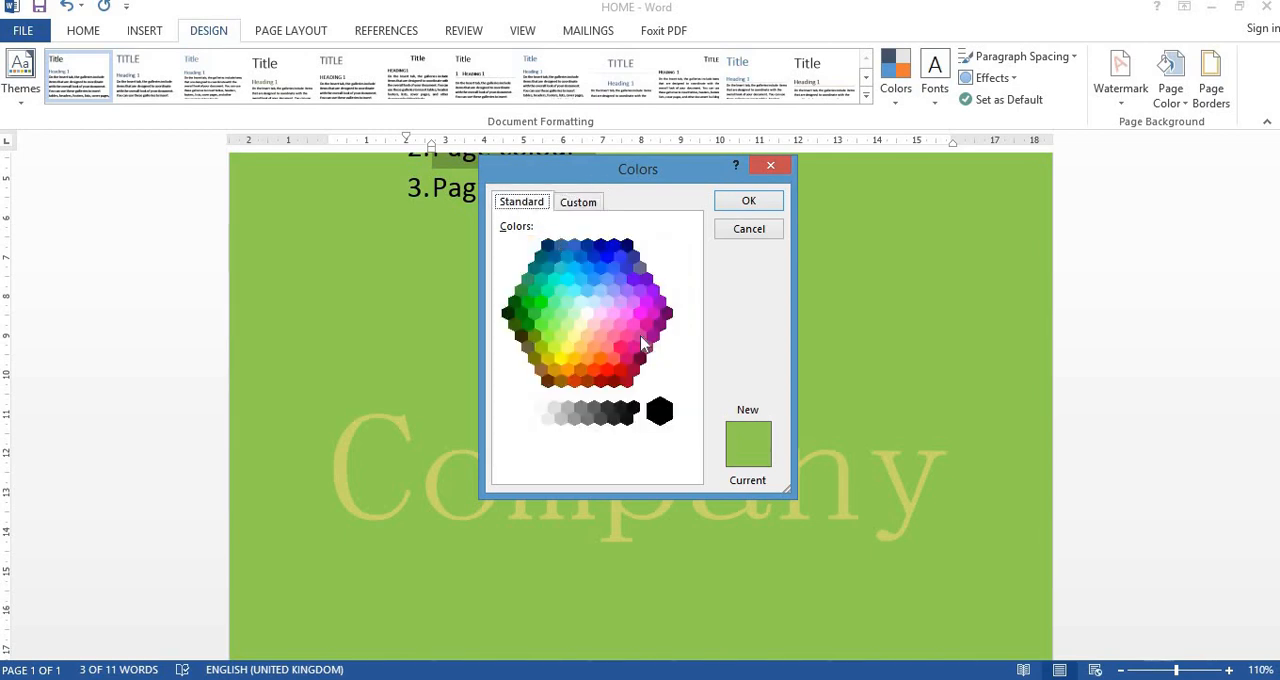
click(631, 282)
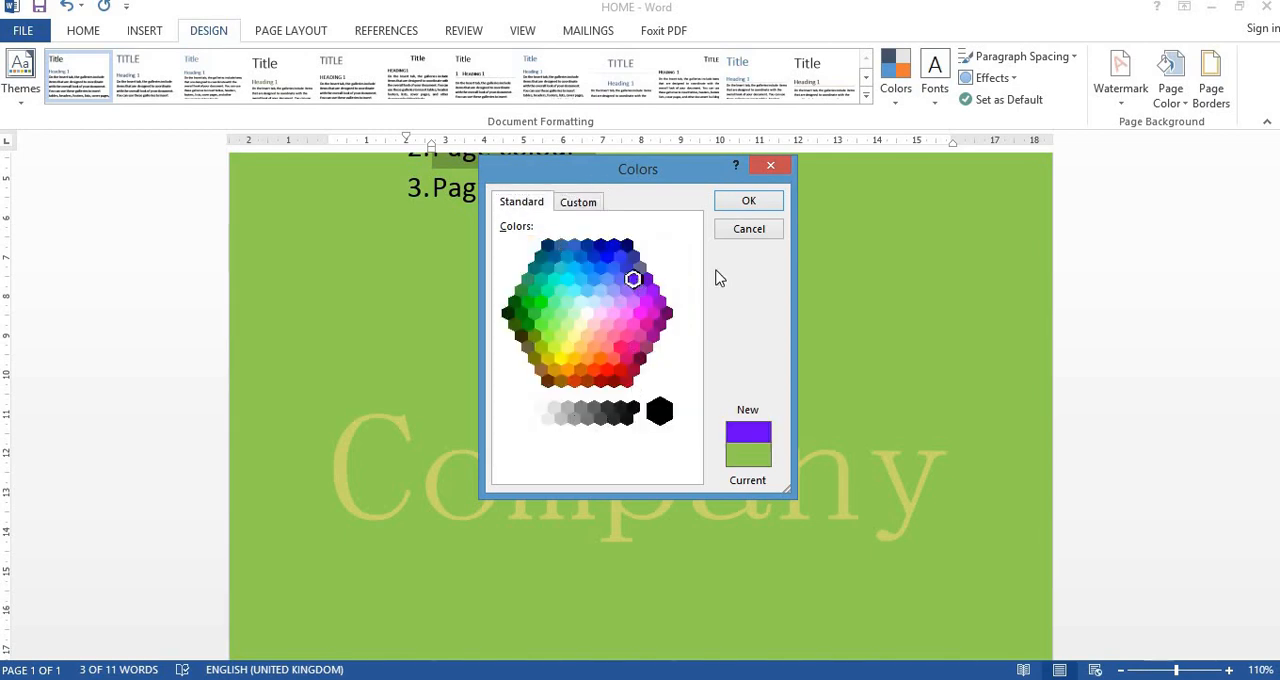
click(750, 205)
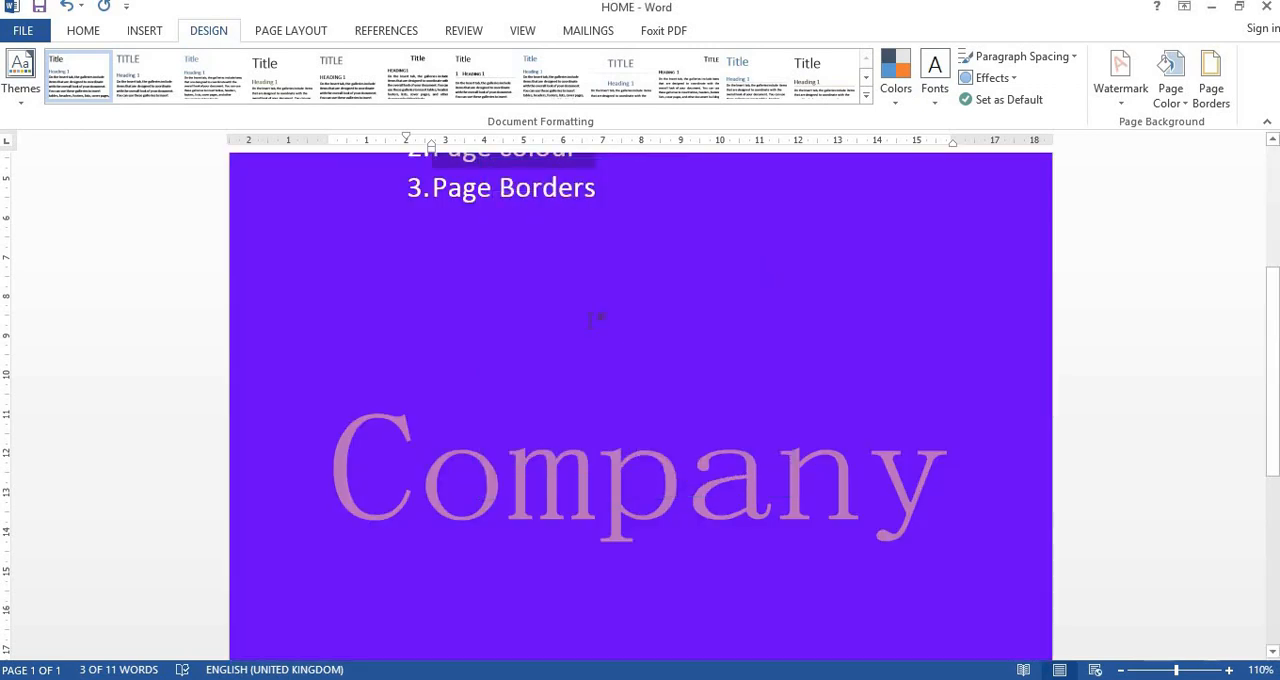
scroll(632, 380, up, 5)
scroll(632, 380, down, 5)
- Try a one-color page gradient with Diagonal up shading, first in dark orange and finally in light green
click(1168, 92)
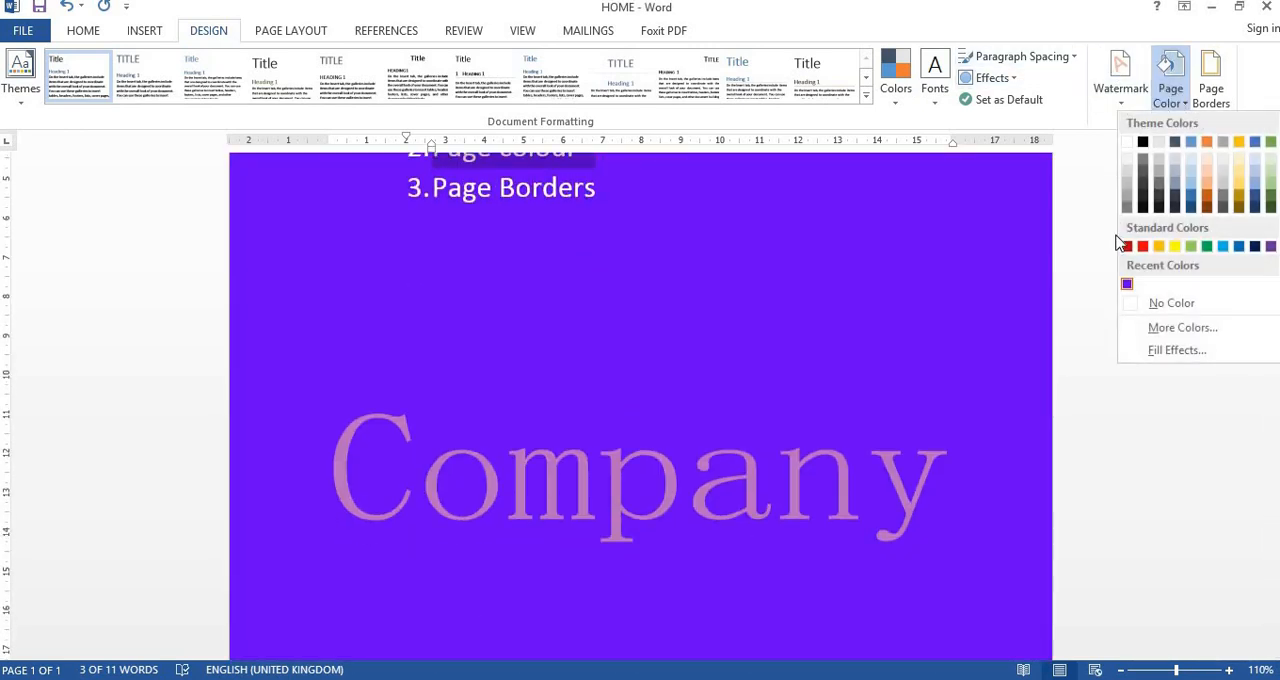
click(1160, 350)
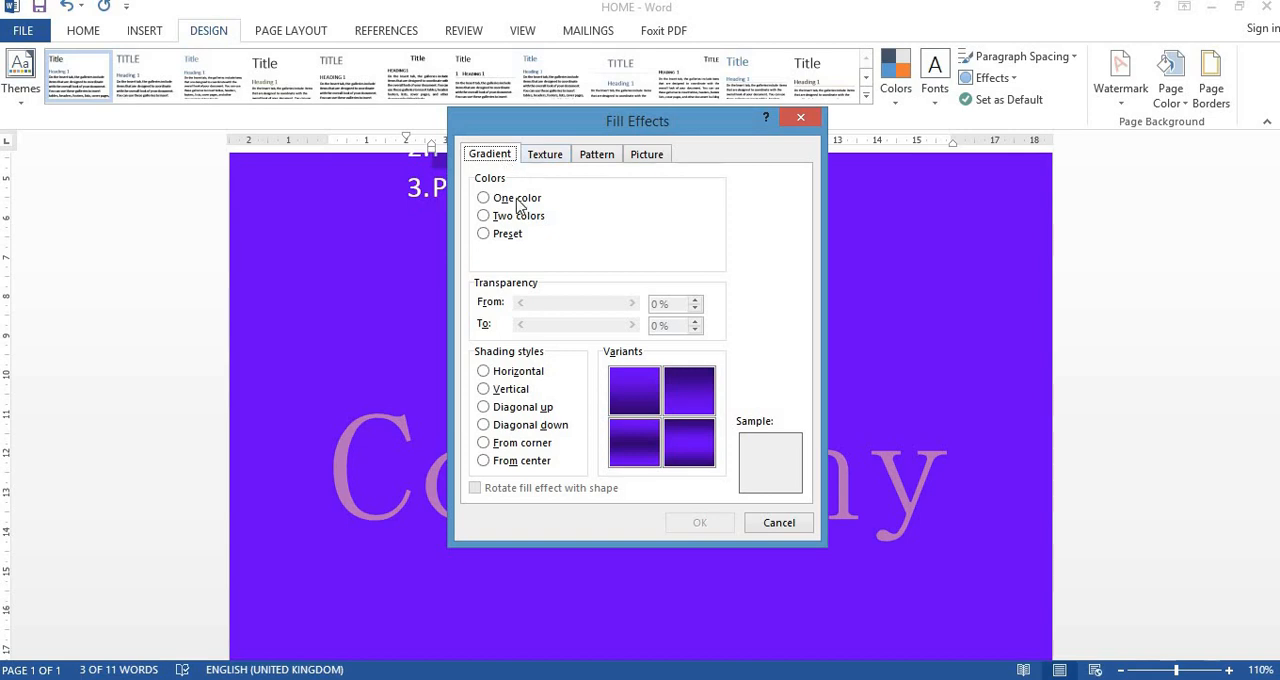
click(488, 373)
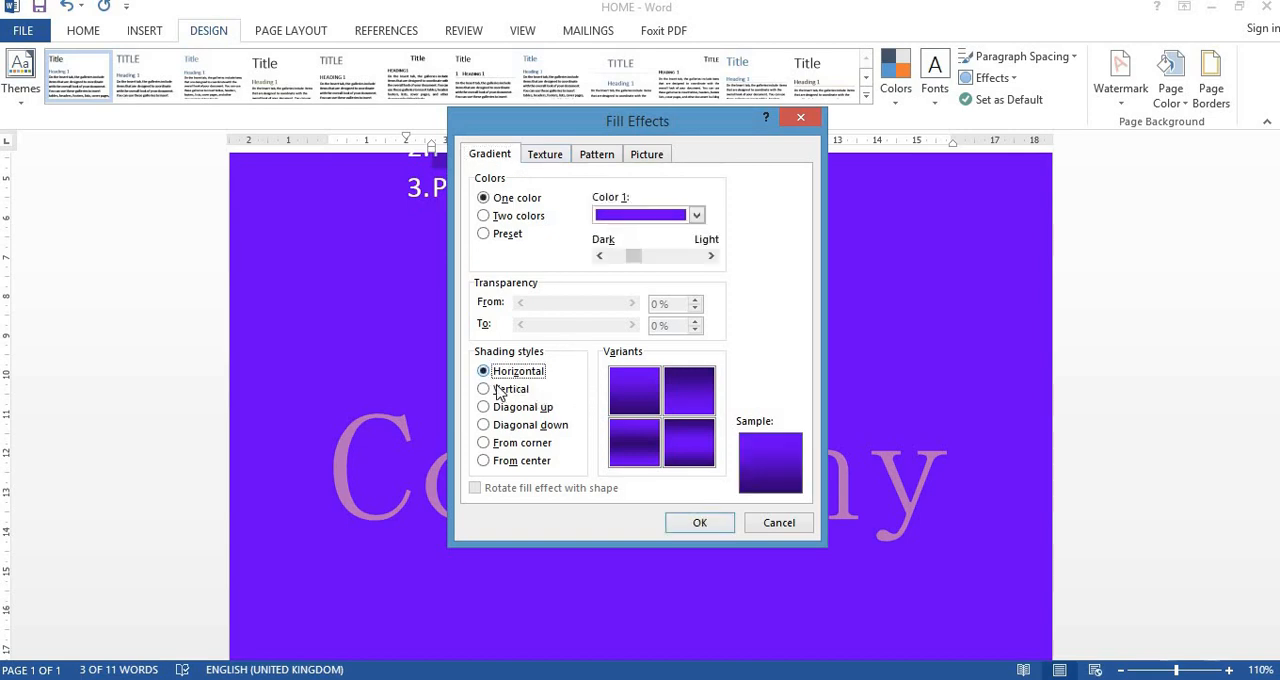
click(501, 391)
click(505, 408)
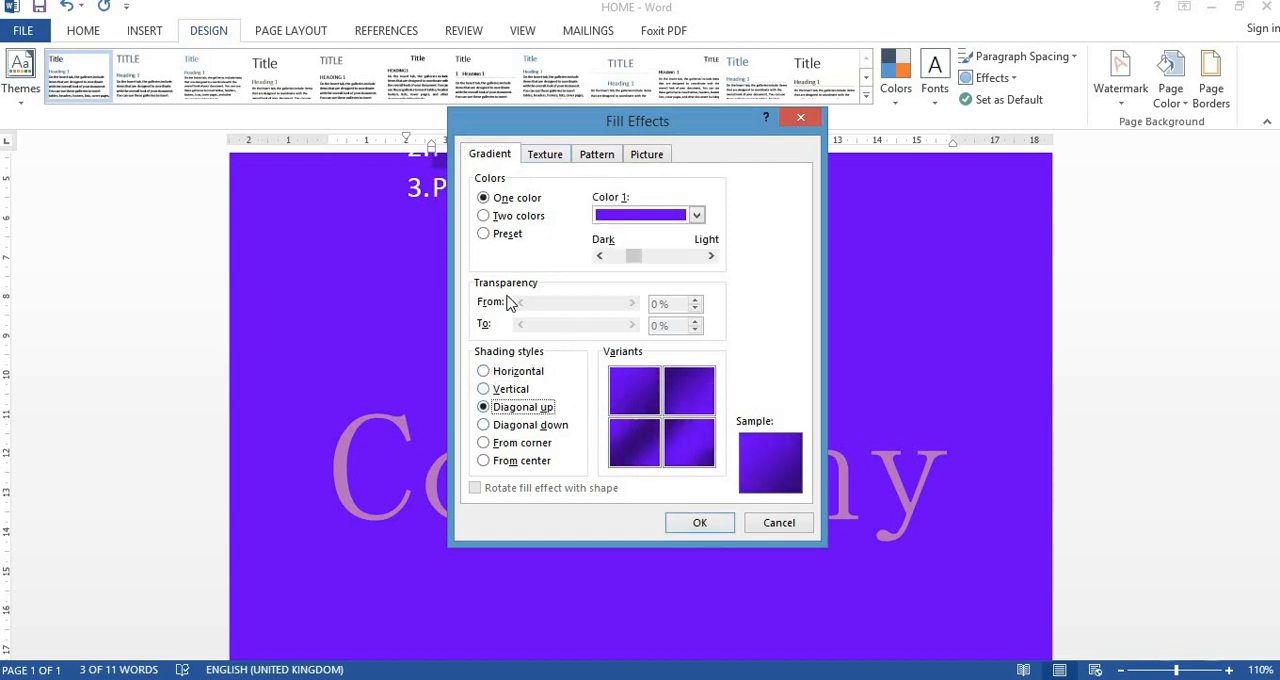
click(620, 217)
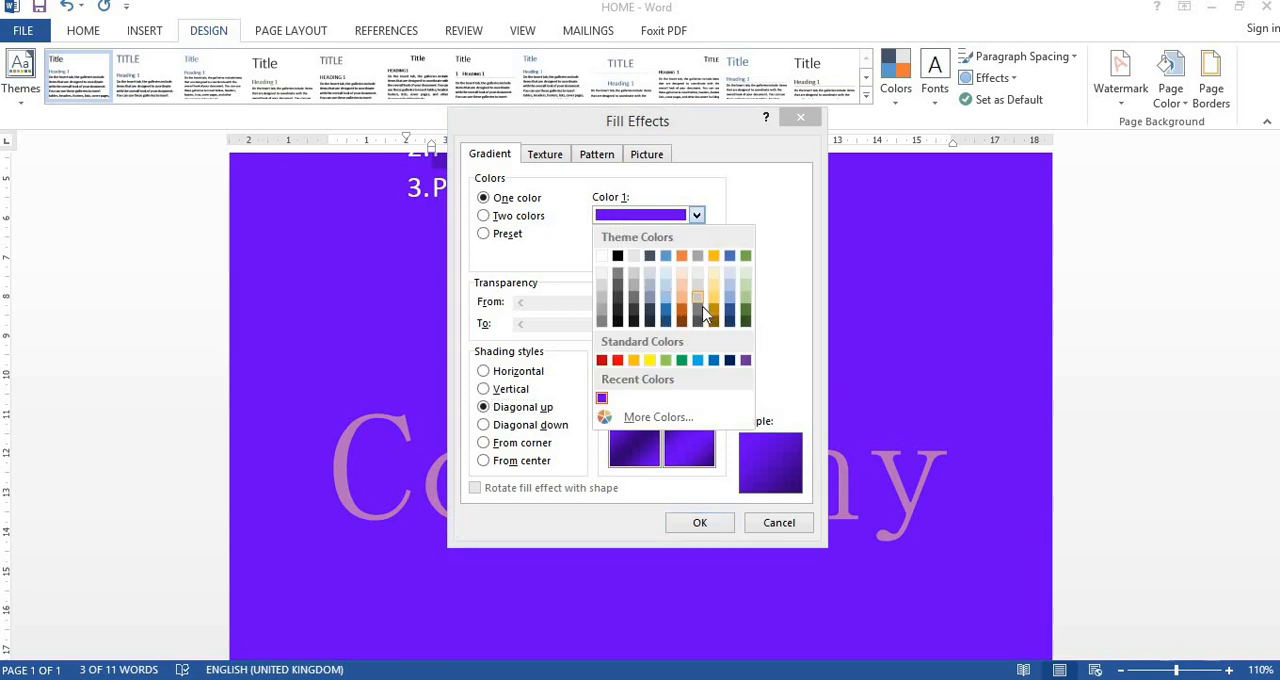
click(681, 318)
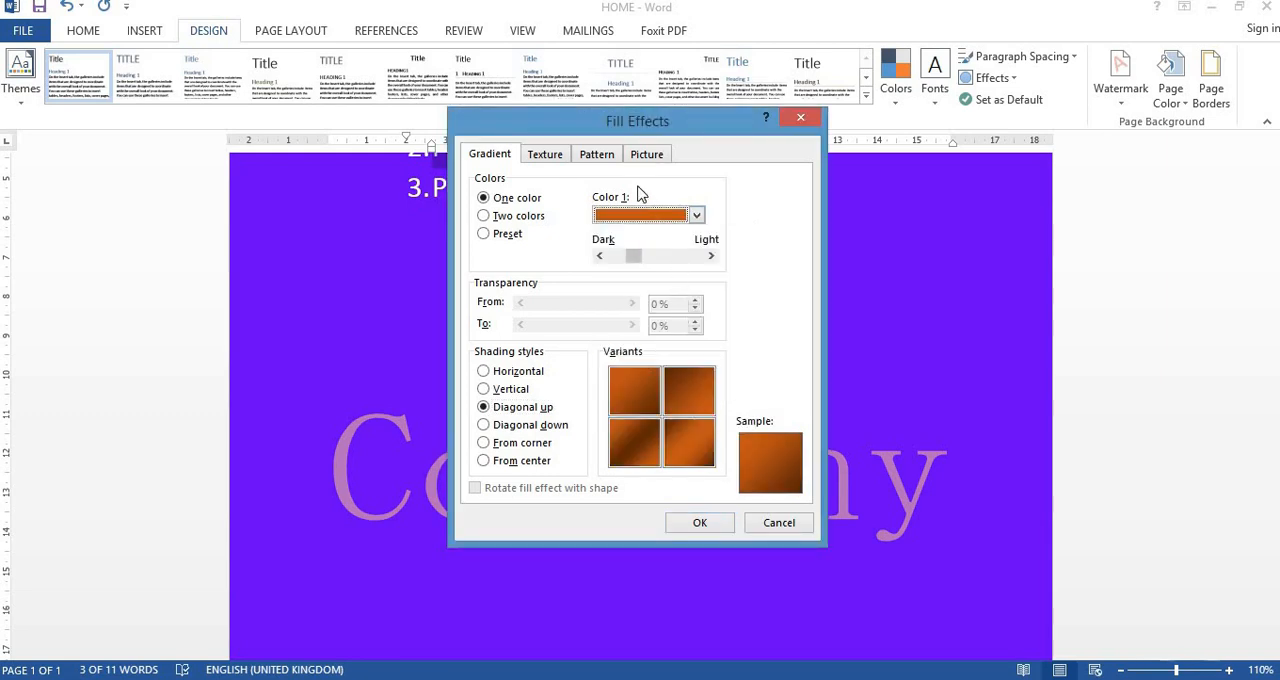
click(697, 216)
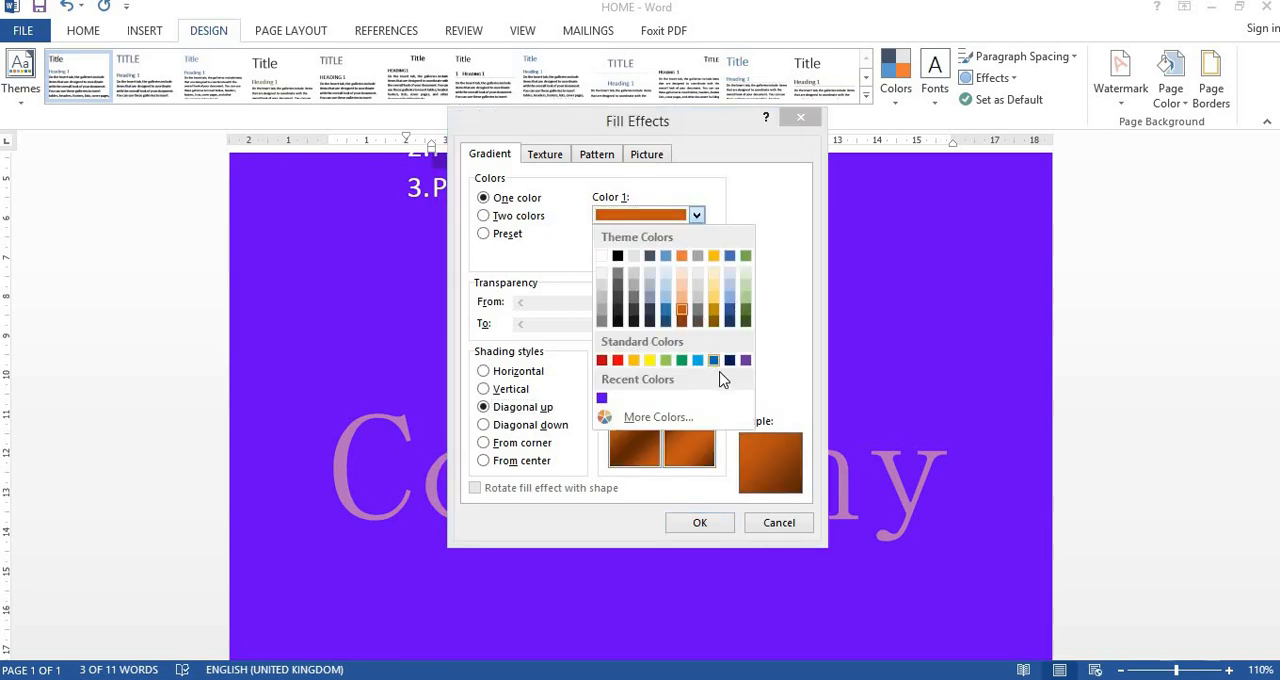
click(665, 360)
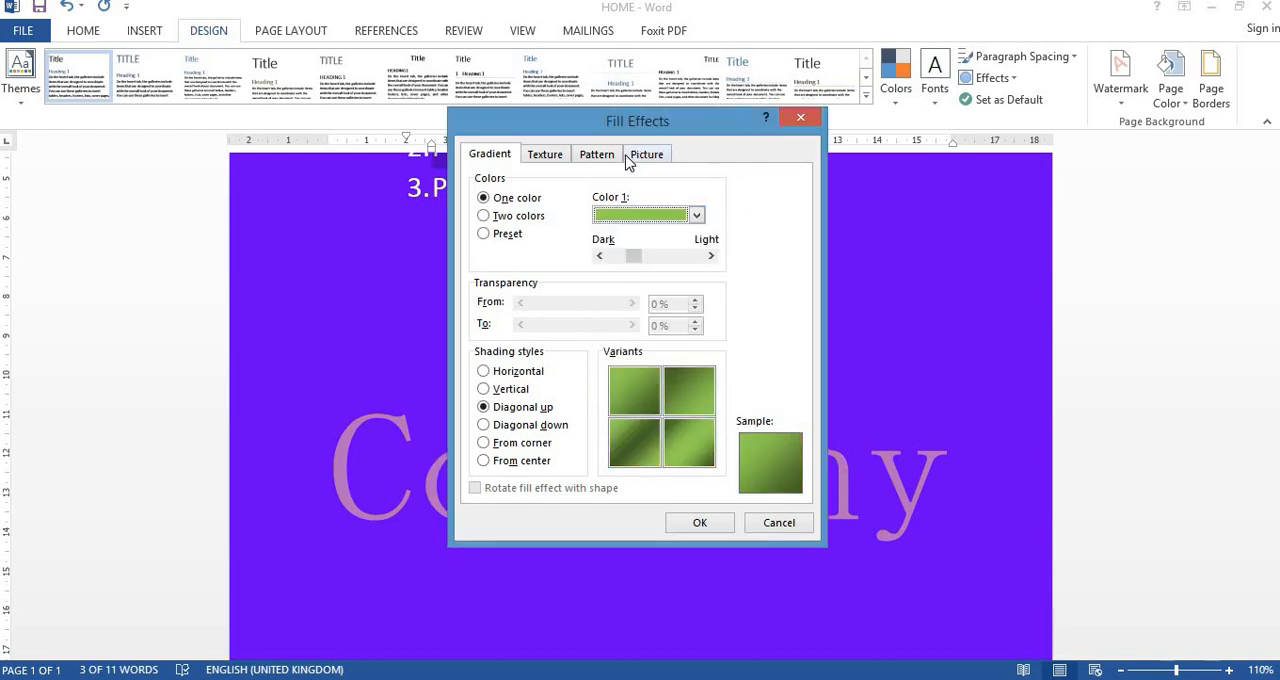
- Try the White marble texture and the Dark downward diagonal pattern as page fill effects
click(551, 155)
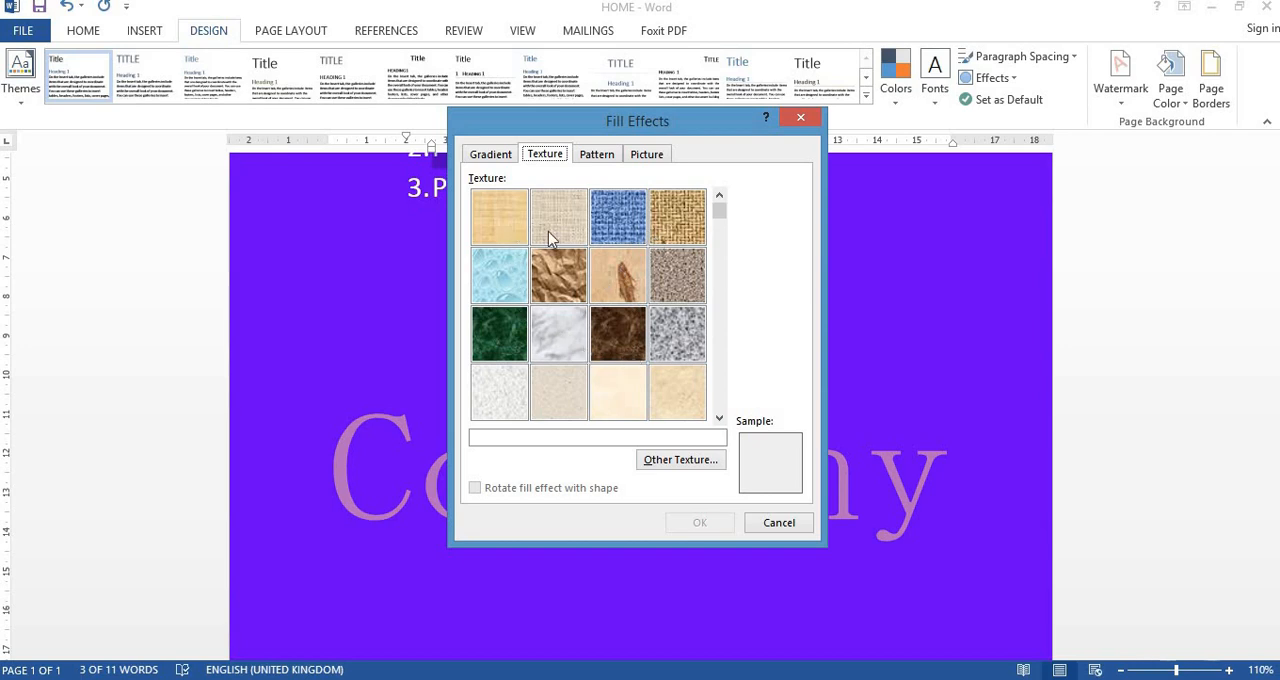
click(562, 345)
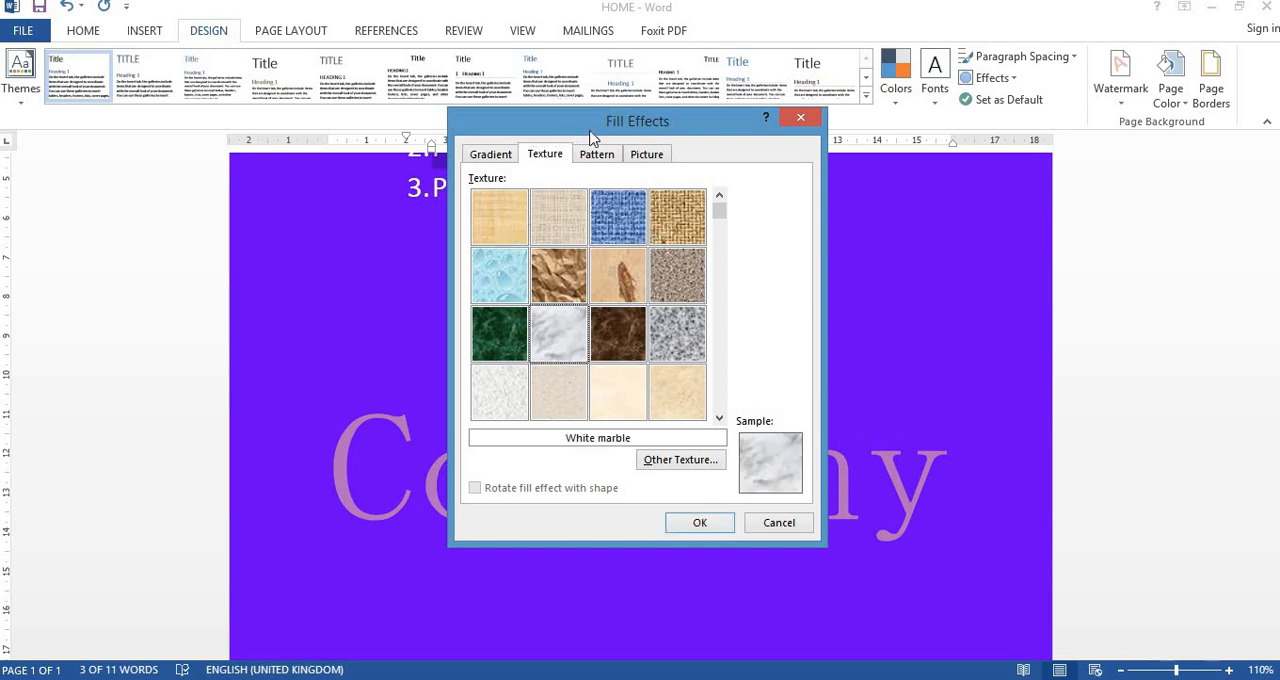
click(619, 156)
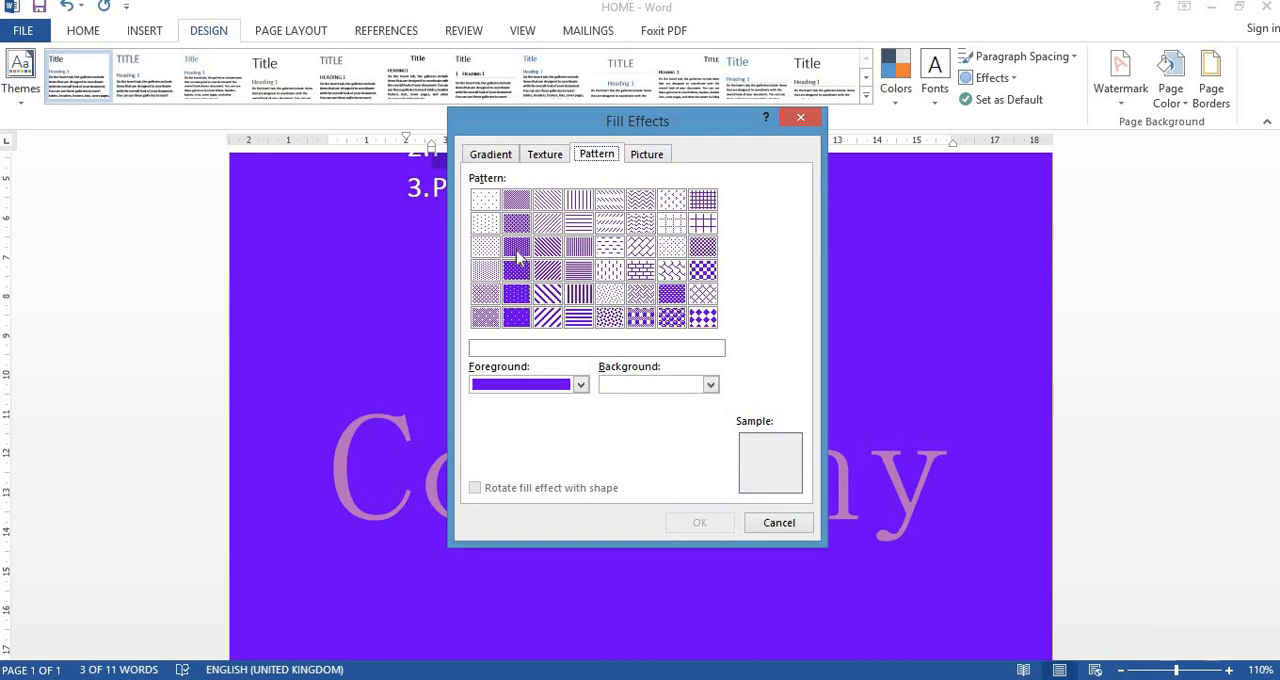
click(556, 254)
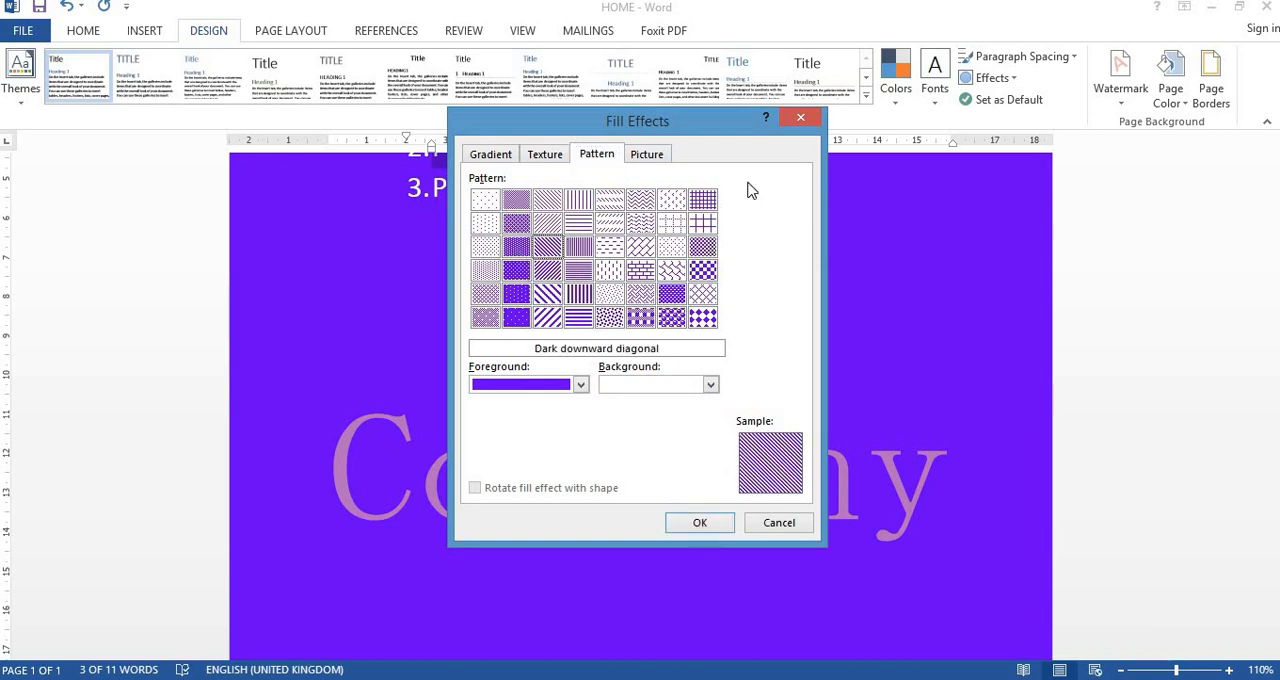
- Open the picture selection for the page fill, dismiss it and discard the fill effects
click(655, 158)
click(697, 384)
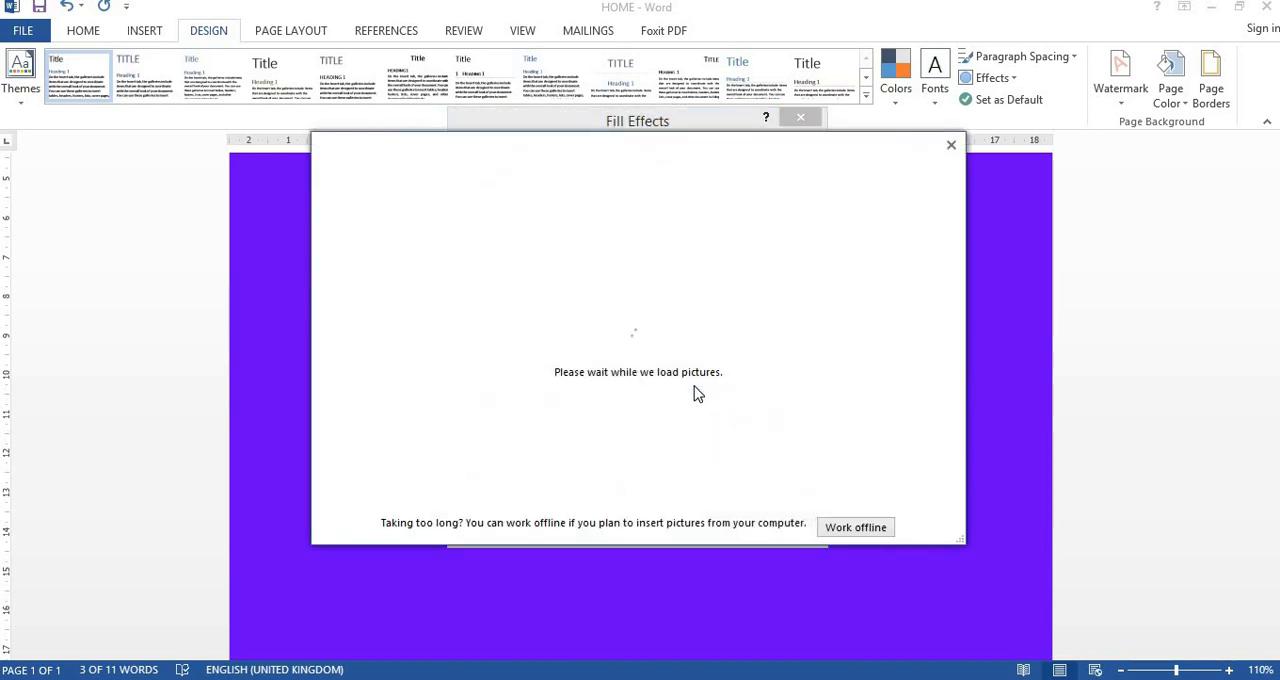
click(951, 146)
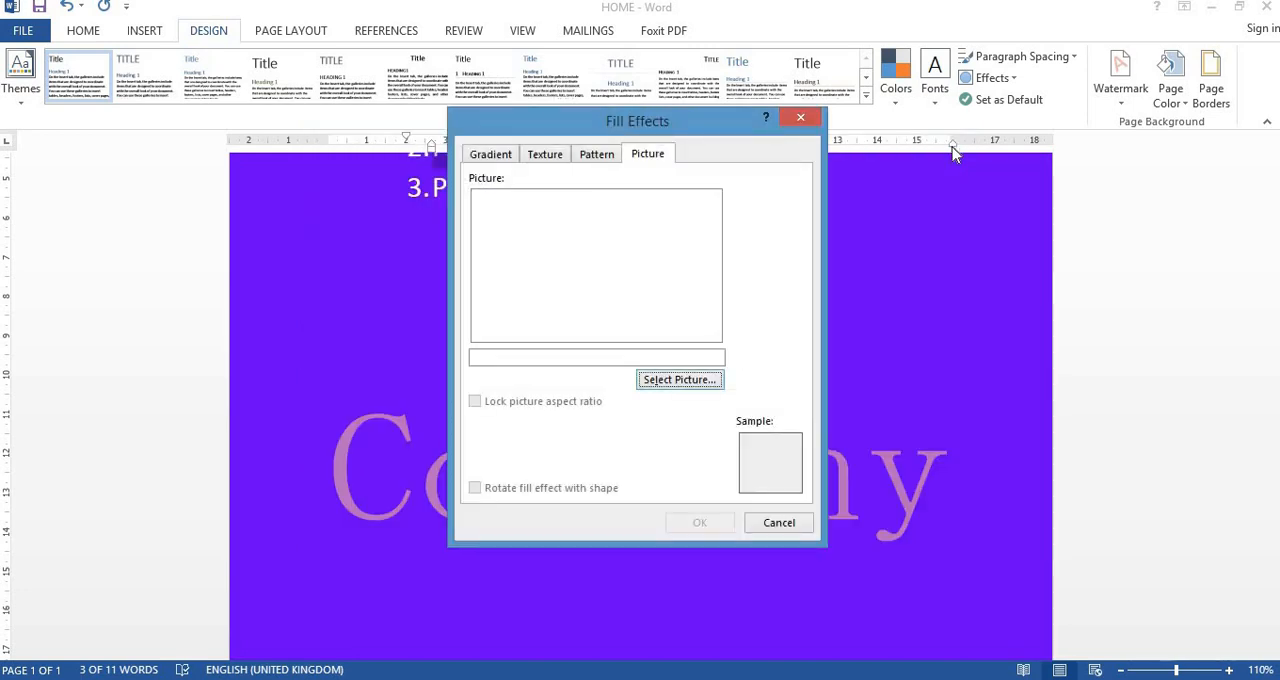
click(779, 522)
scroll(570, 470, up, 5)
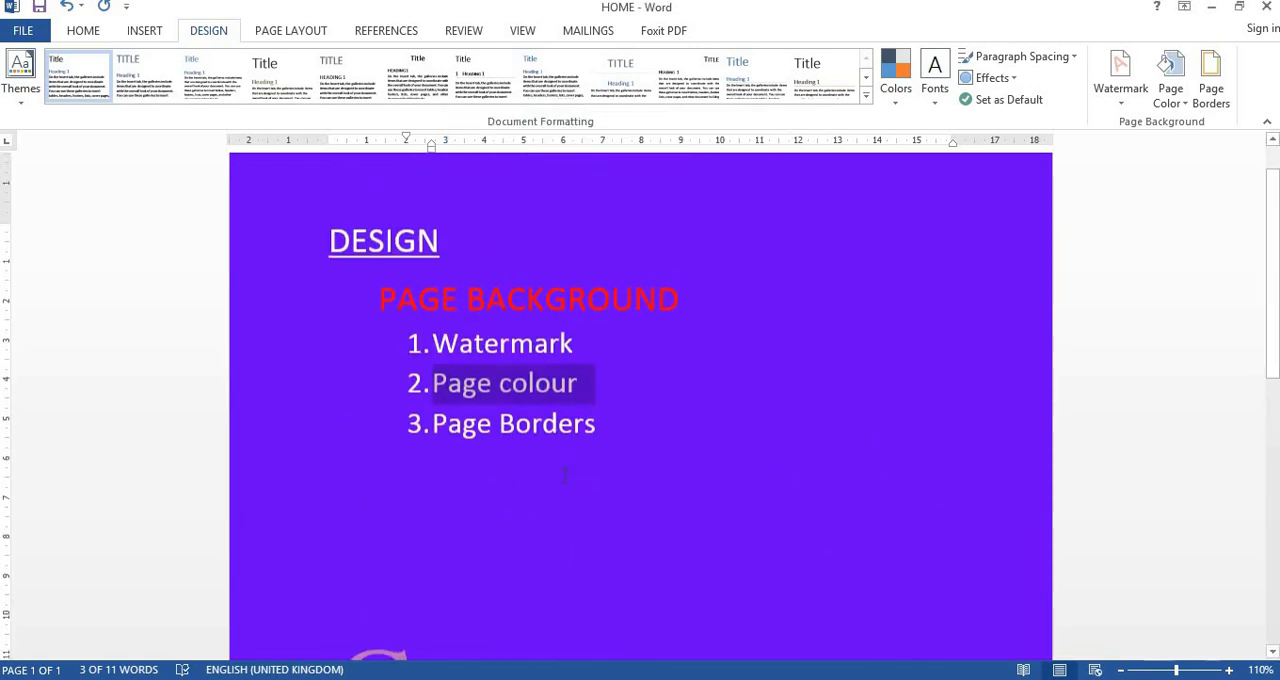
click(1171, 100)
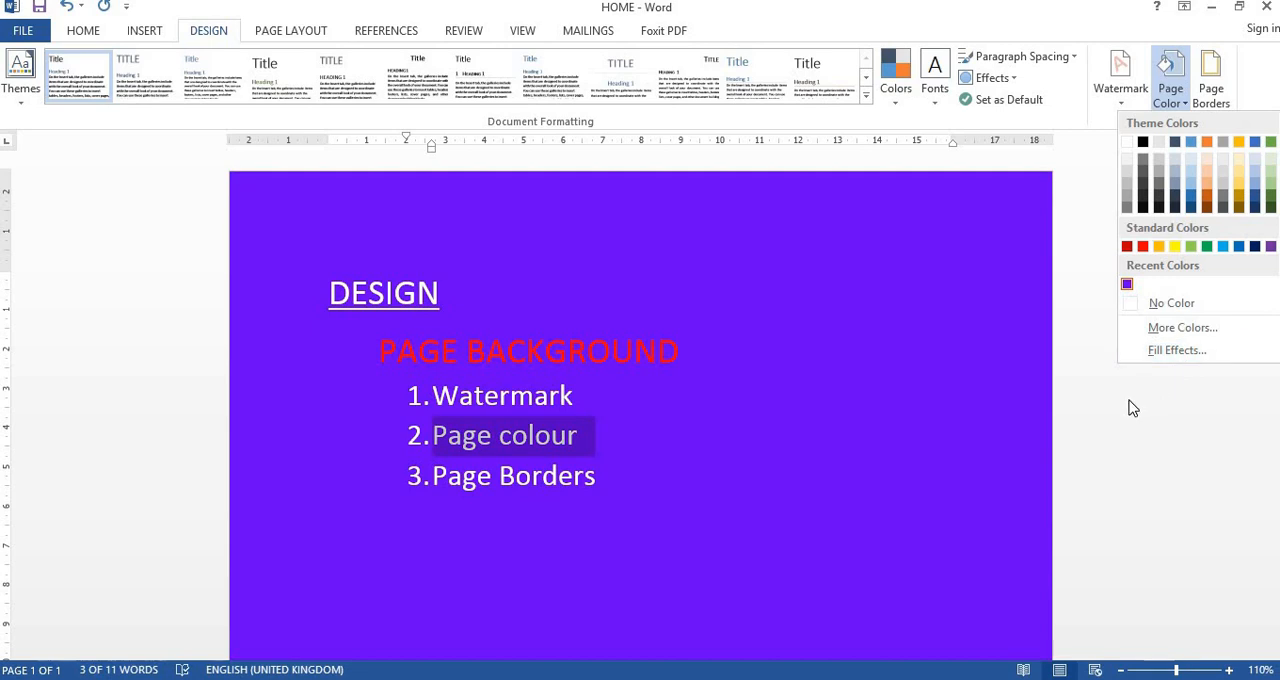
click(1130, 402)
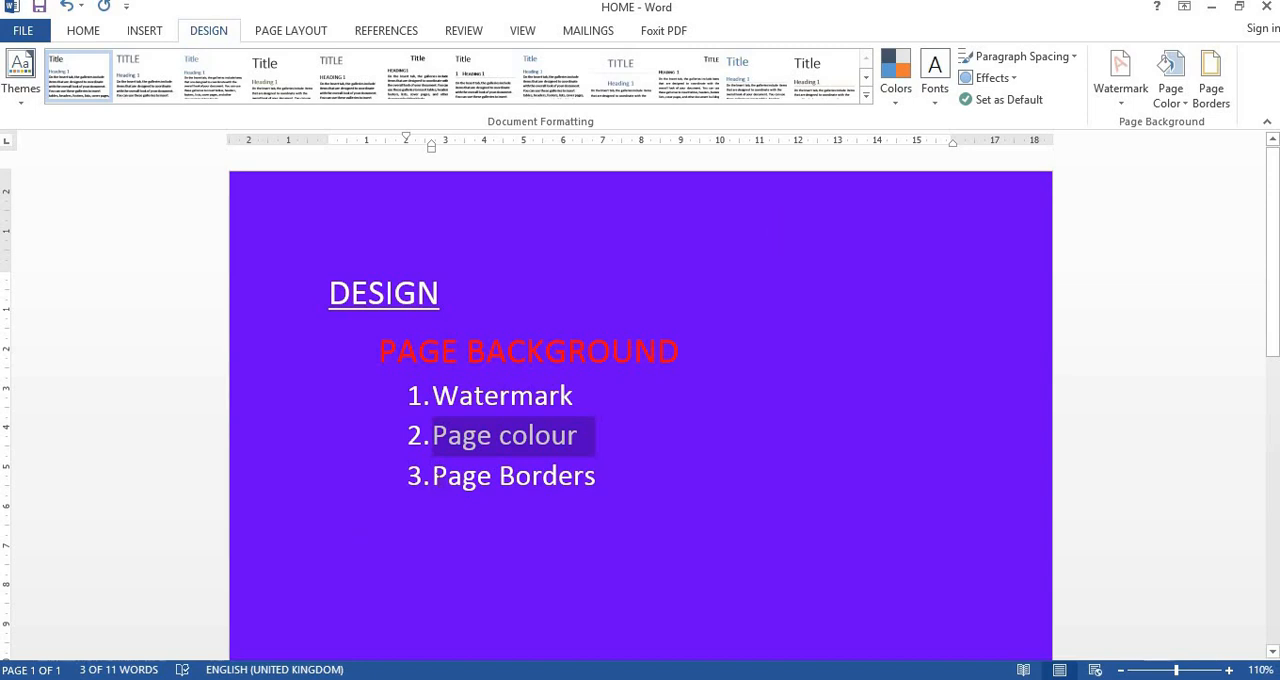
- Select the "Page Borders" list item and choose an orange paragraph shading fill in Borders and Shading
click(432, 476)
drag(432, 476, 610, 480)
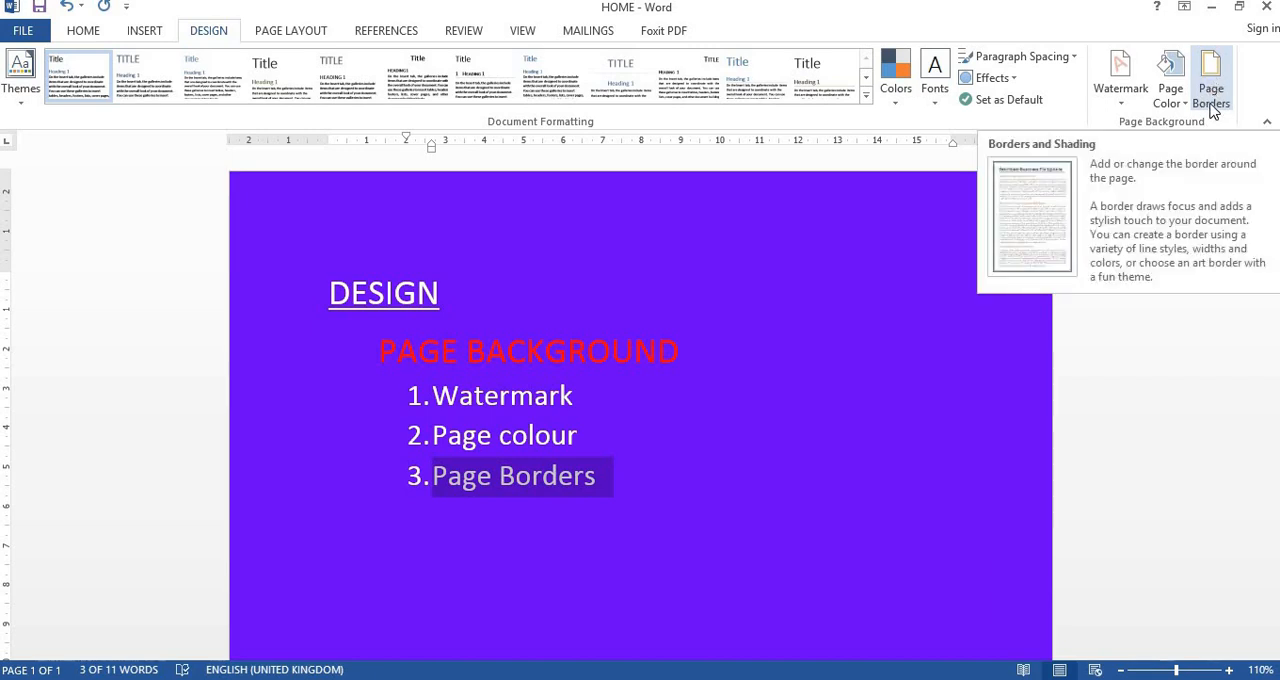
click(1214, 98)
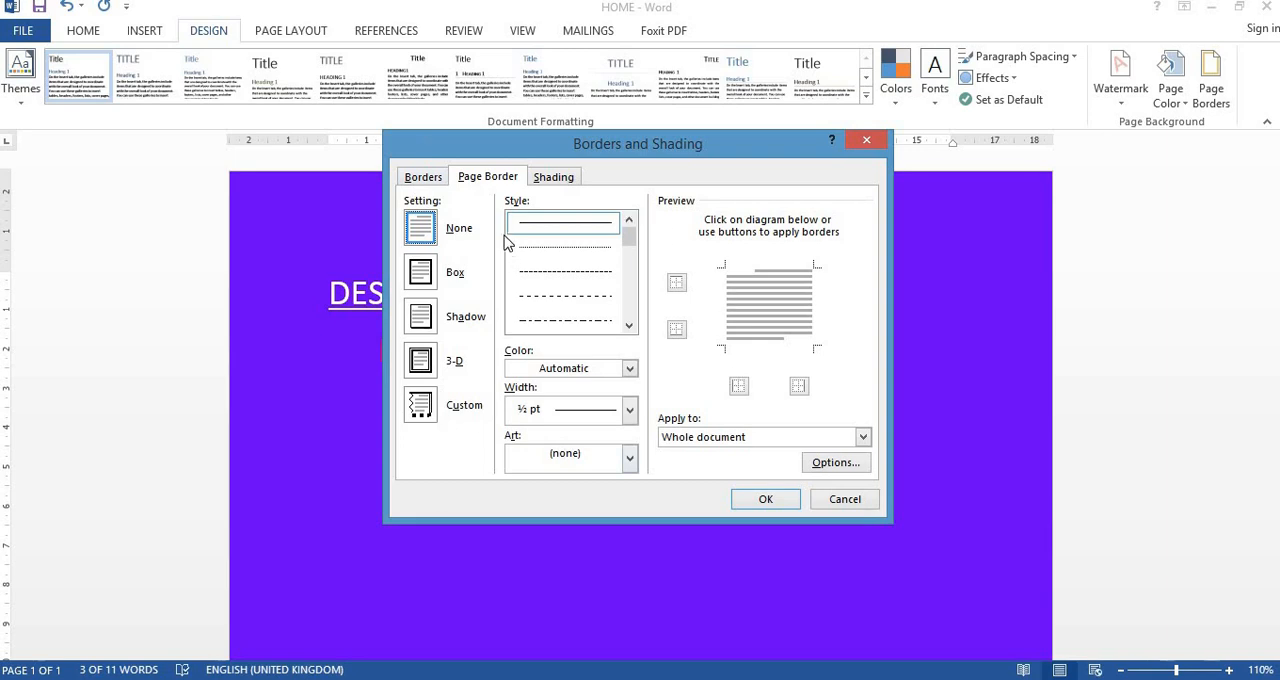
click(438, 180)
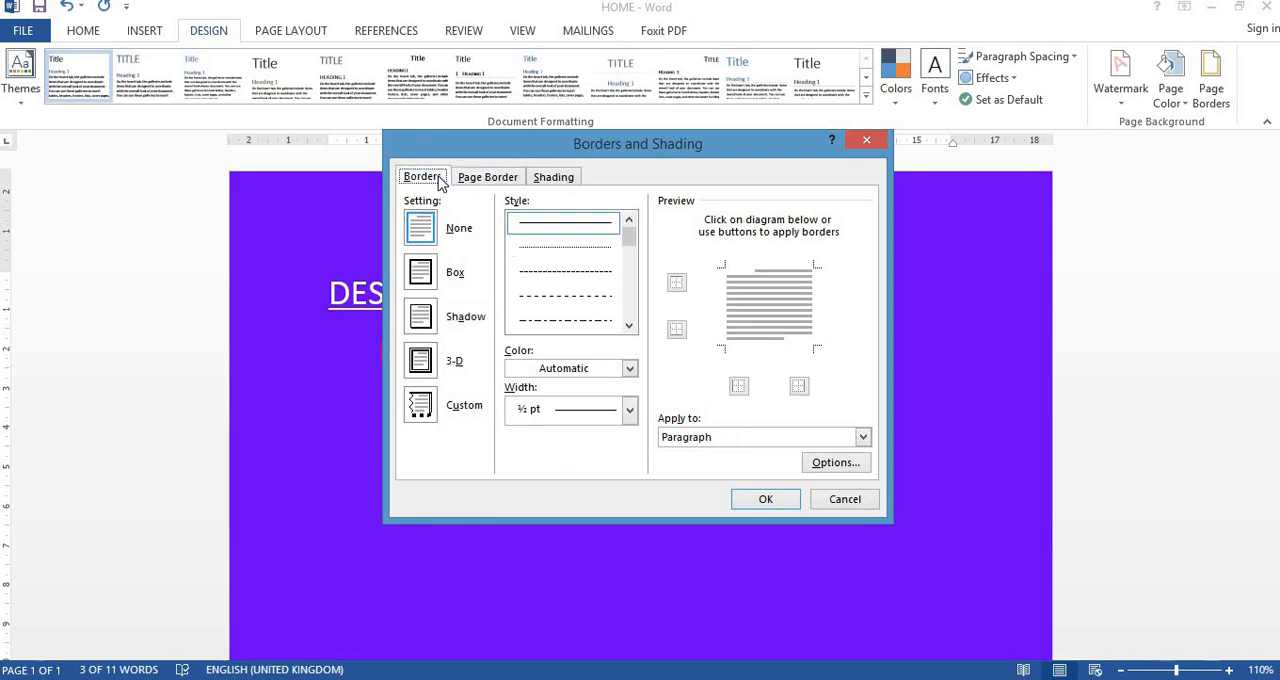
click(508, 181)
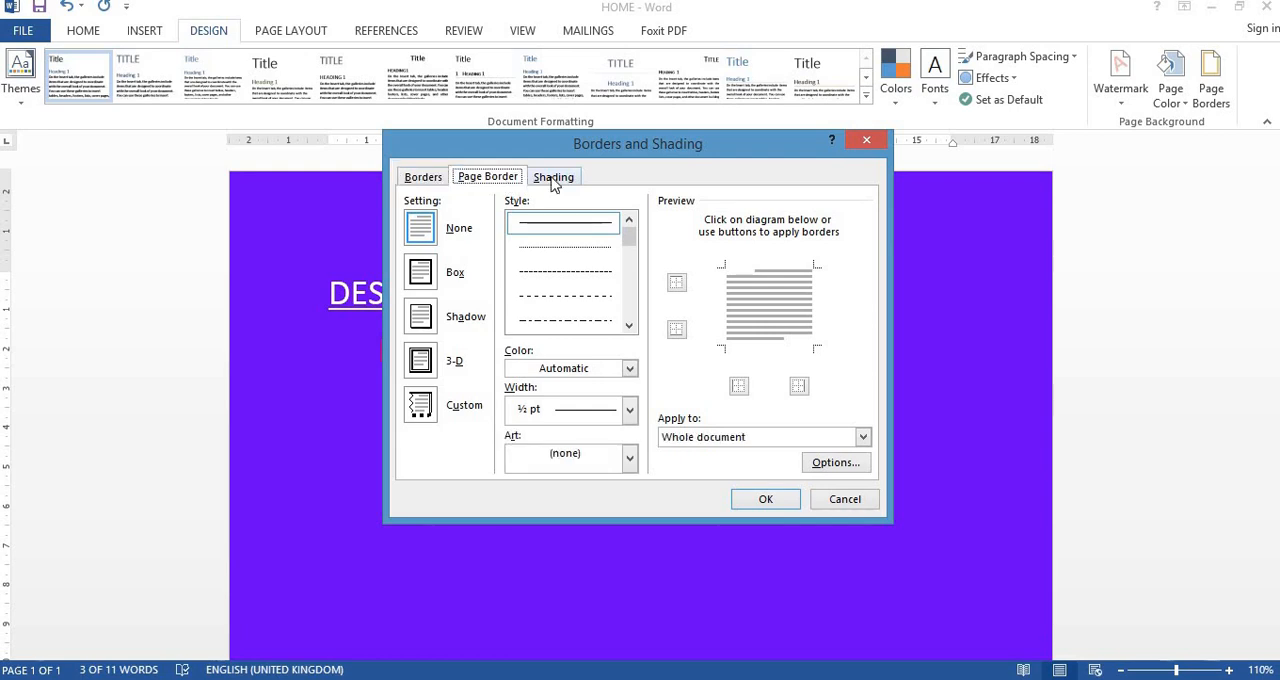
click(553, 181)
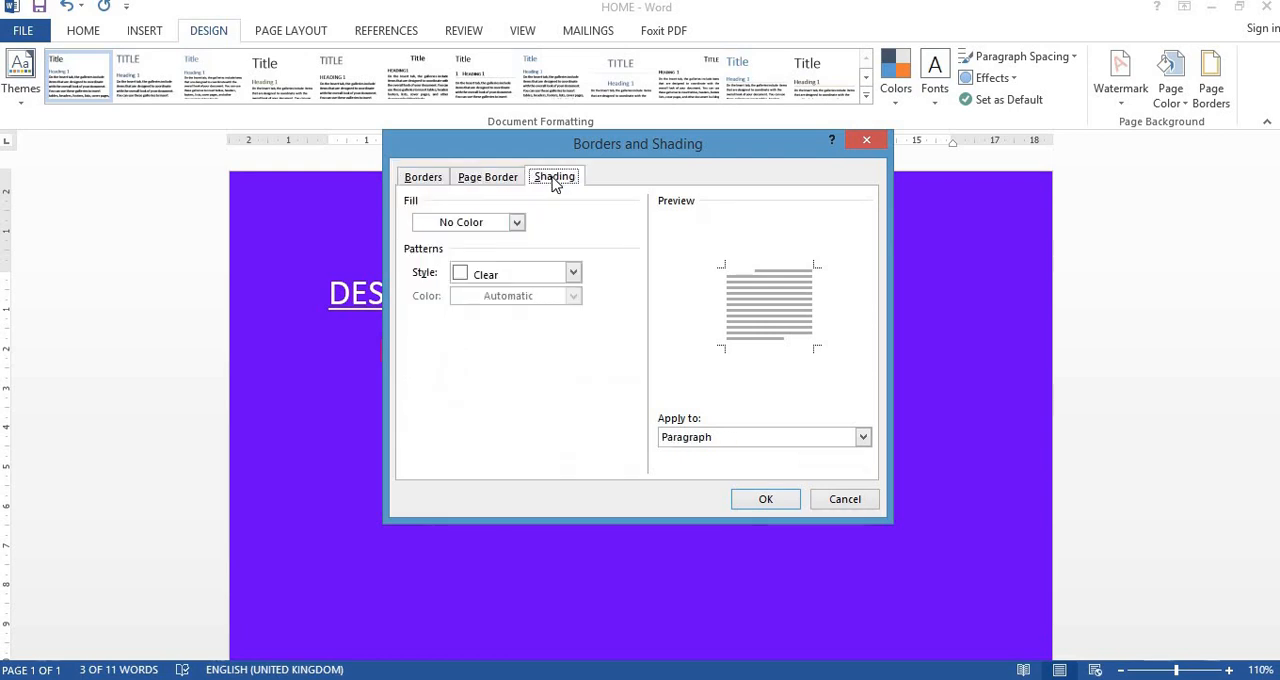
click(517, 224)
click(457, 367)
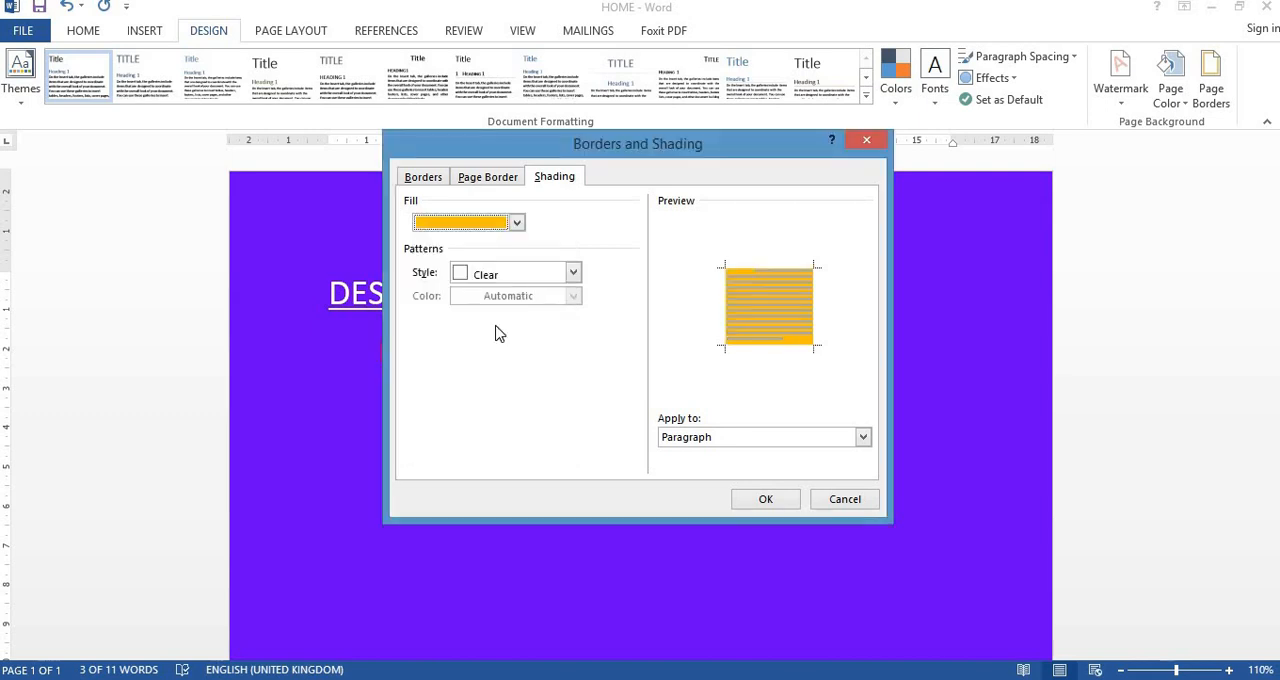
- Choose the Box setting for the page border with the thick-and-thin double line style
click(491, 179)
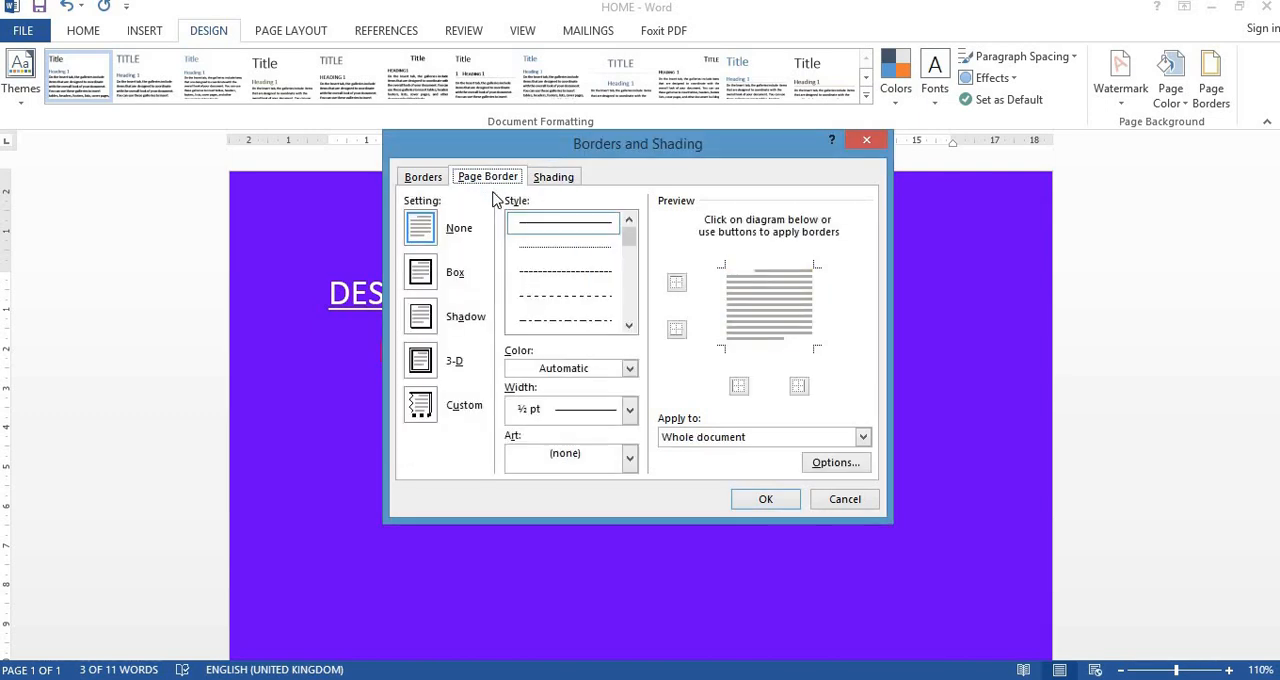
click(421, 276)
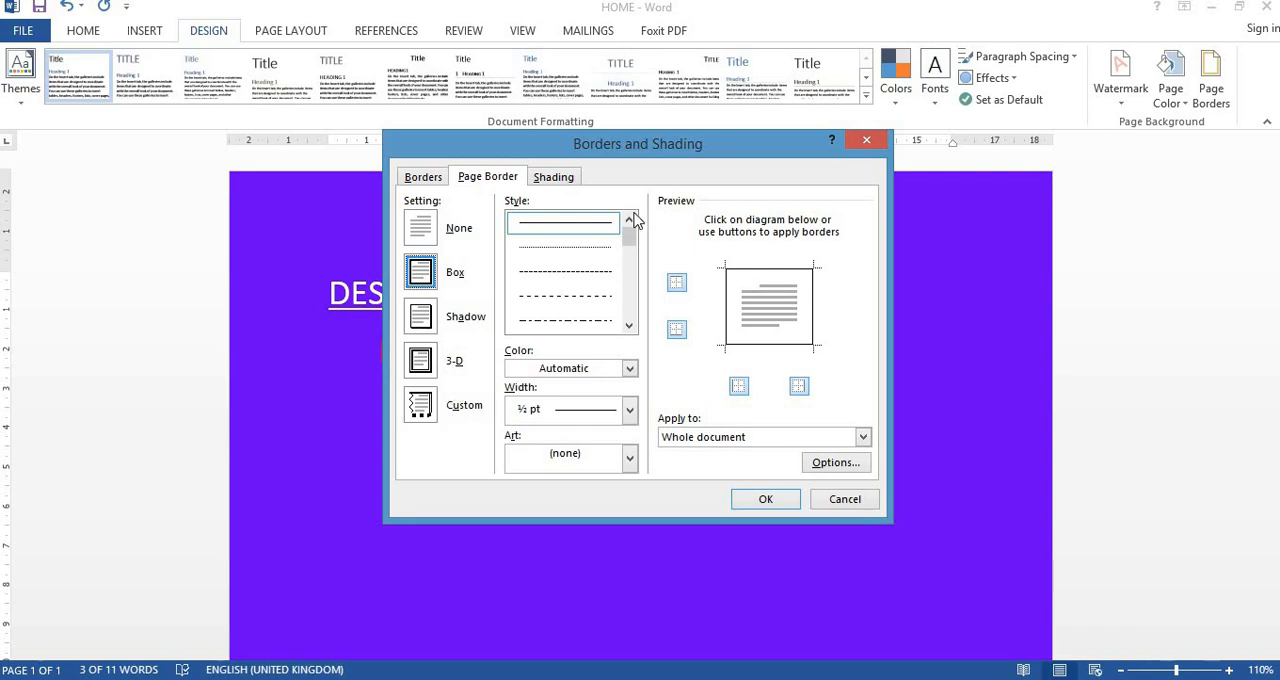
scroll(638, 265, down, 1)
scroll(638, 268, down, 5)
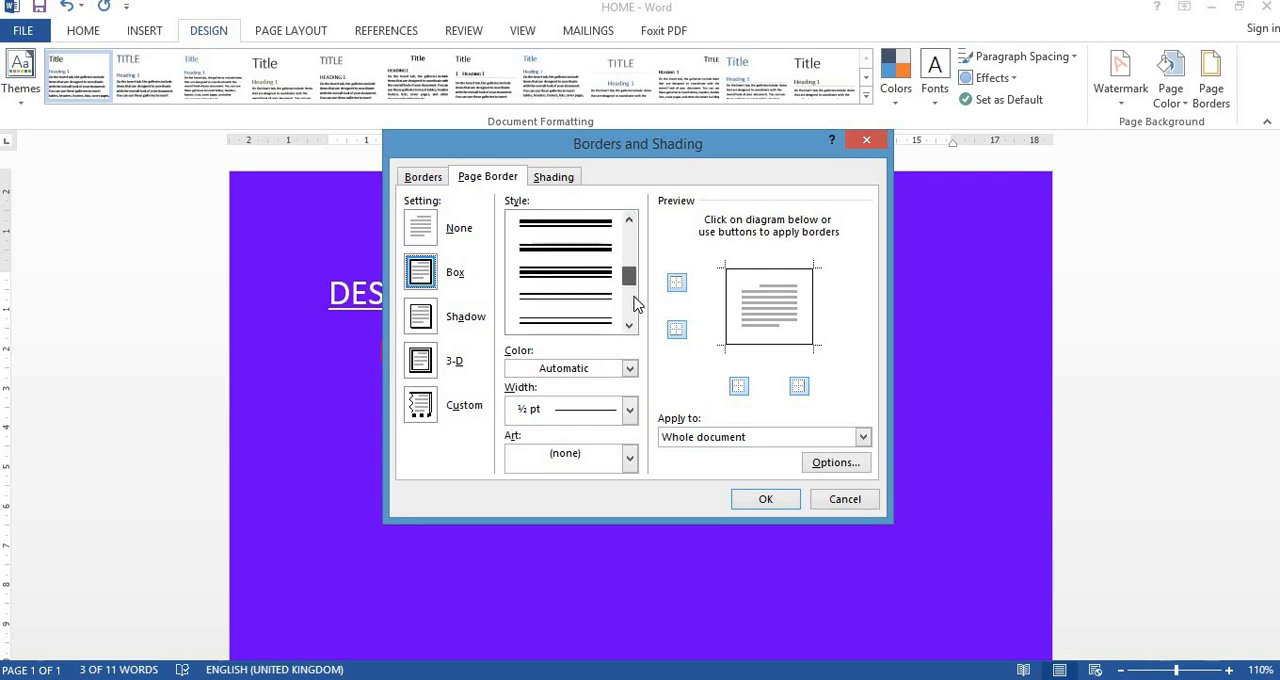
drag(633, 312, 629, 260)
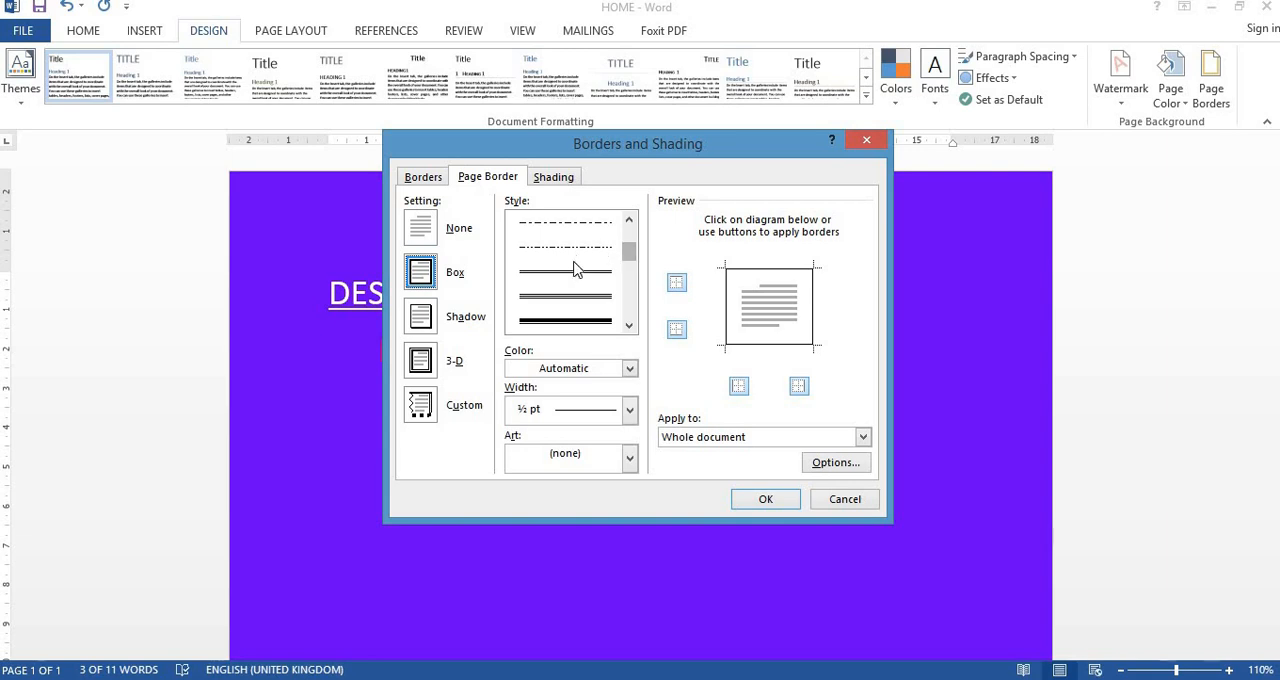
click(577, 321)
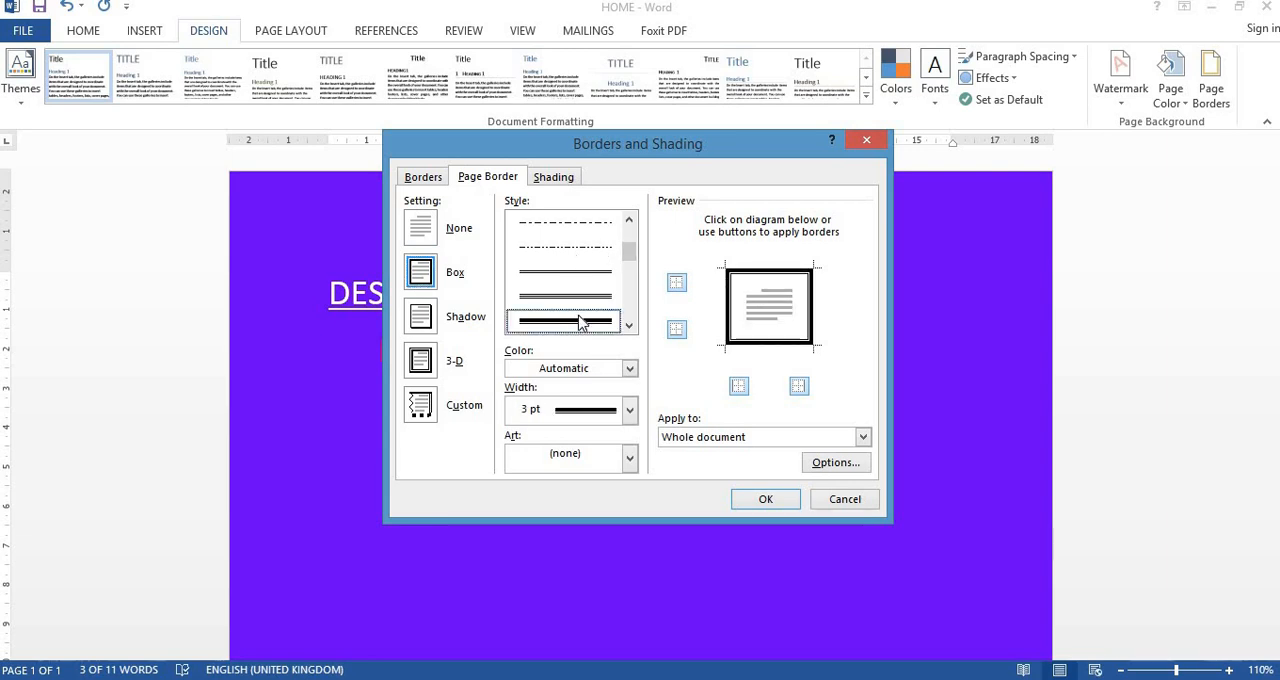
- Set the page border color to the standard yellow
click(585, 410)
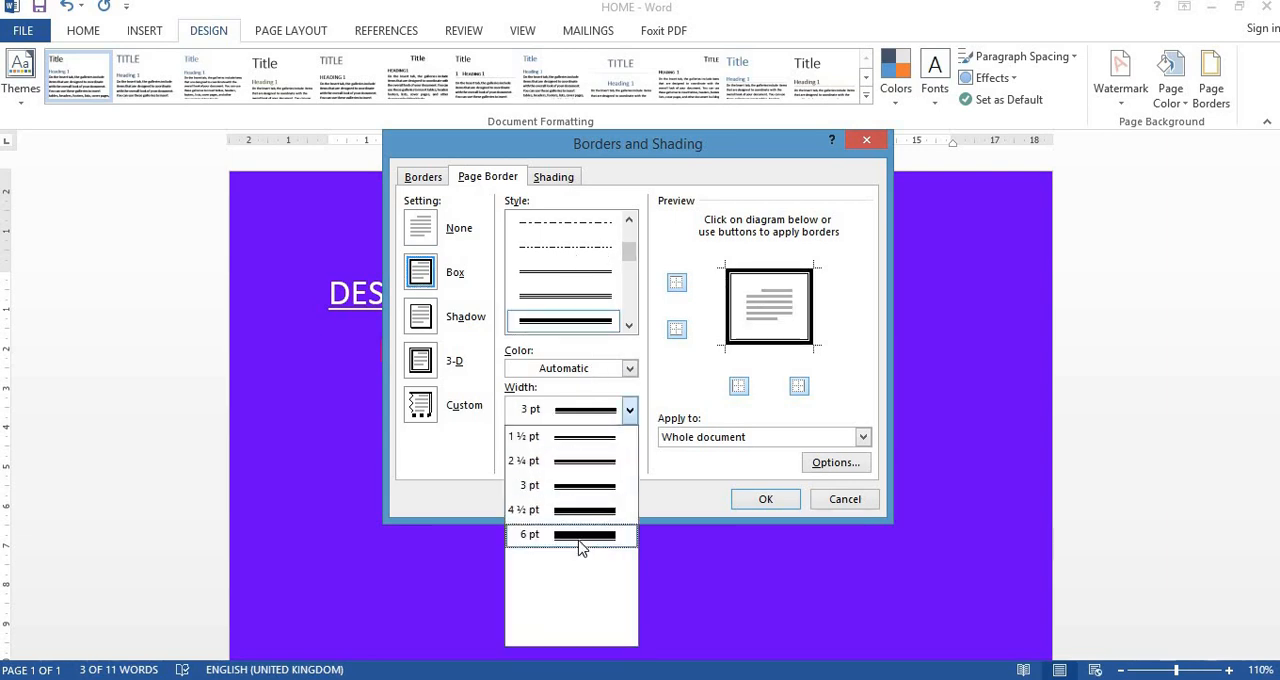
click(629, 368)
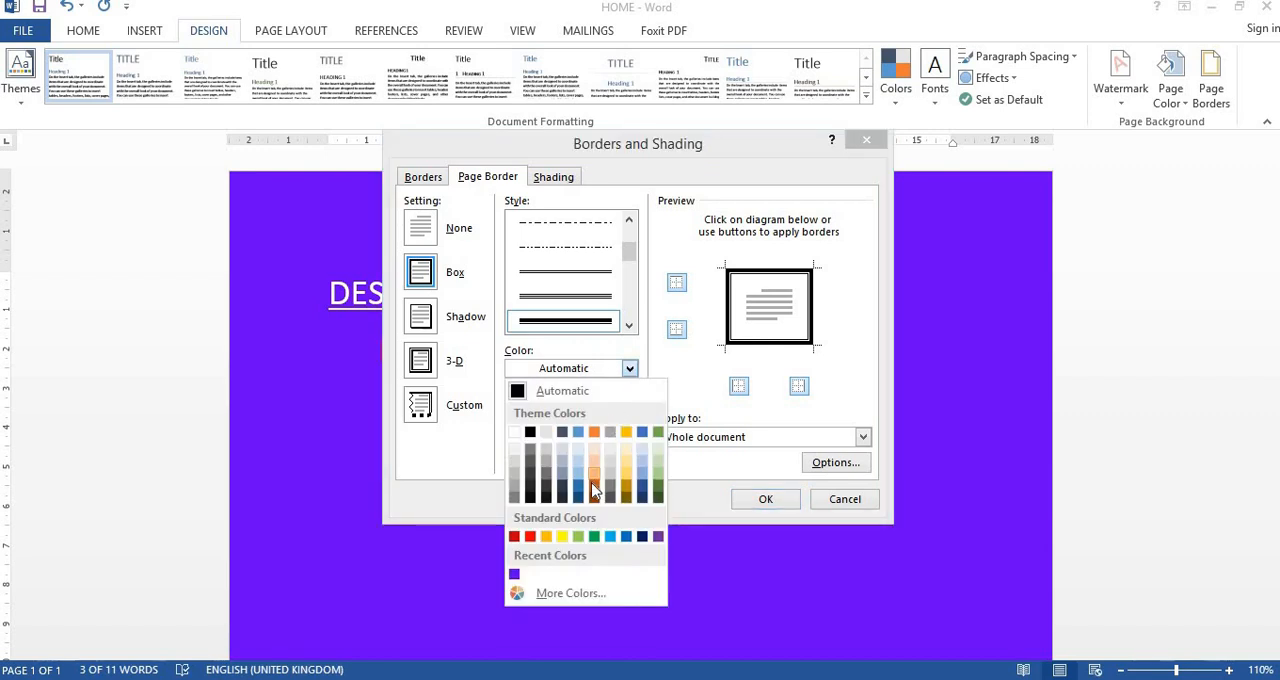
click(562, 536)
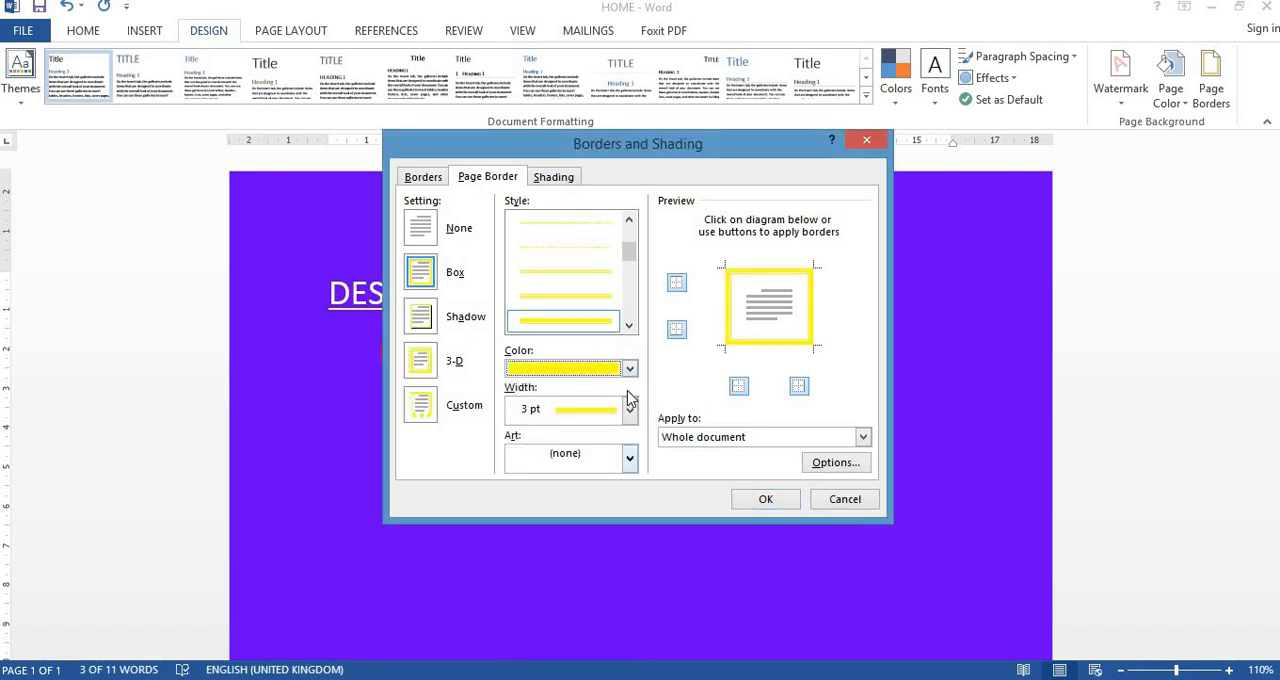
click(576, 461)
scroll(590, 548, down, 2)
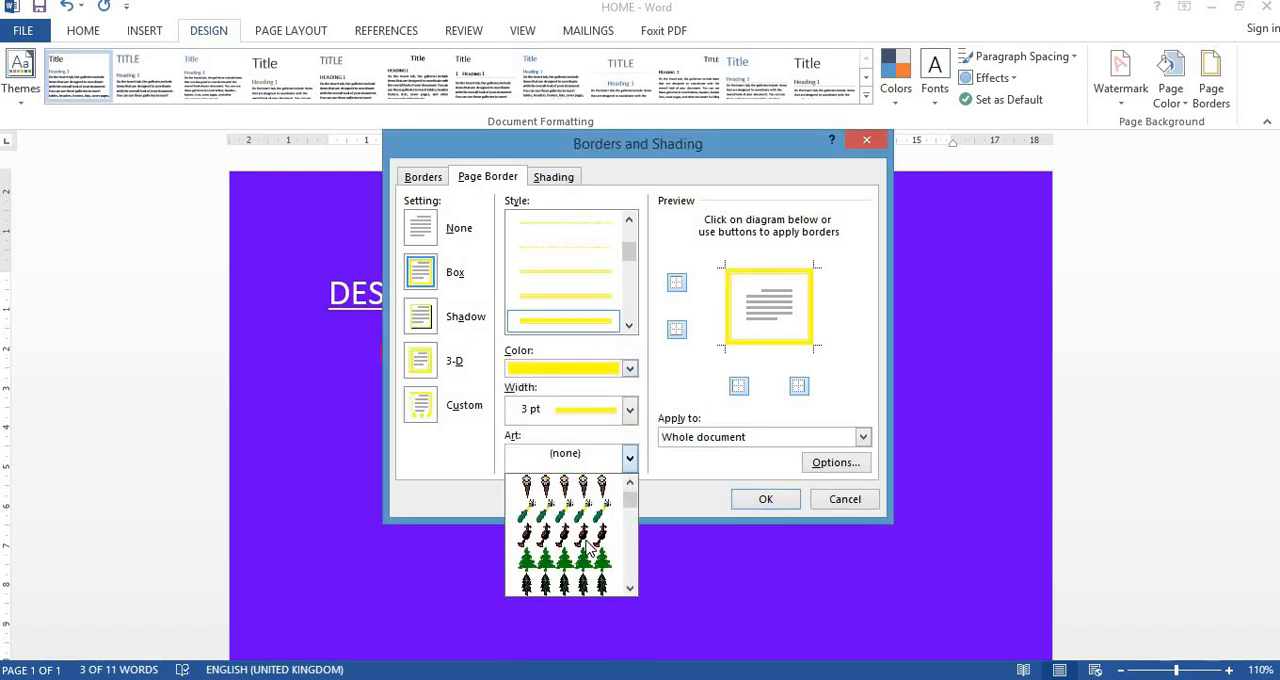
scroll(590, 548, down, 6)
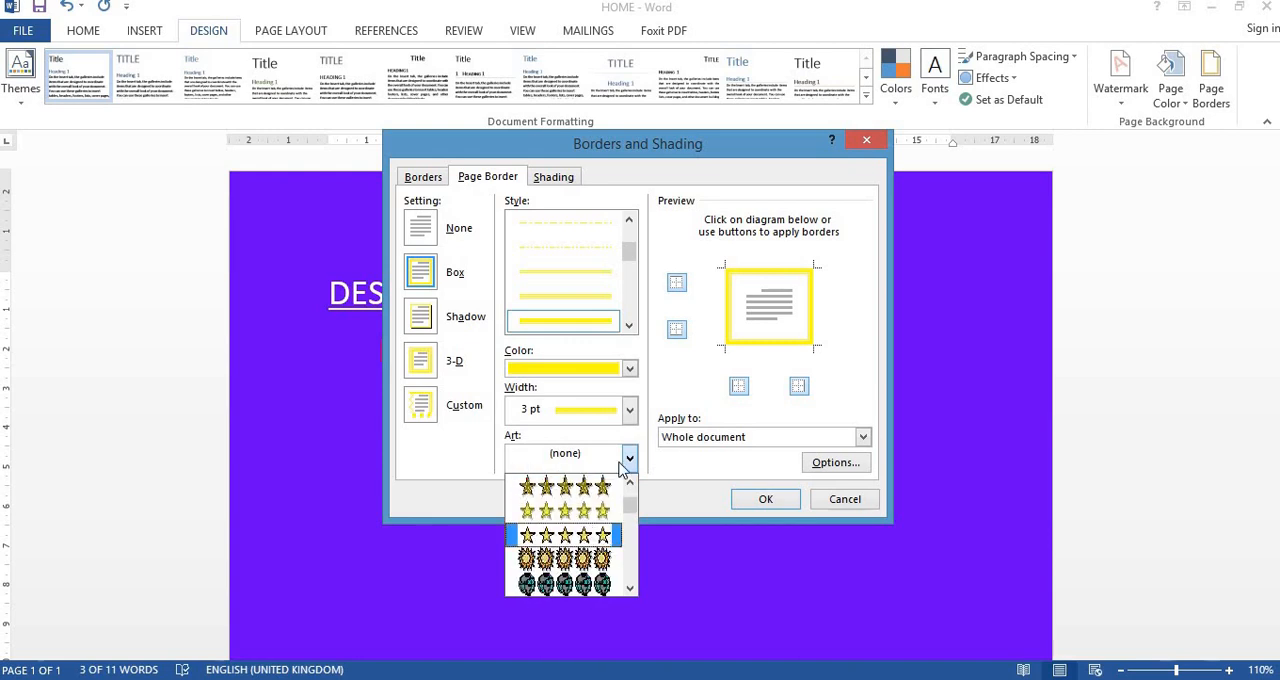
click(672, 490)
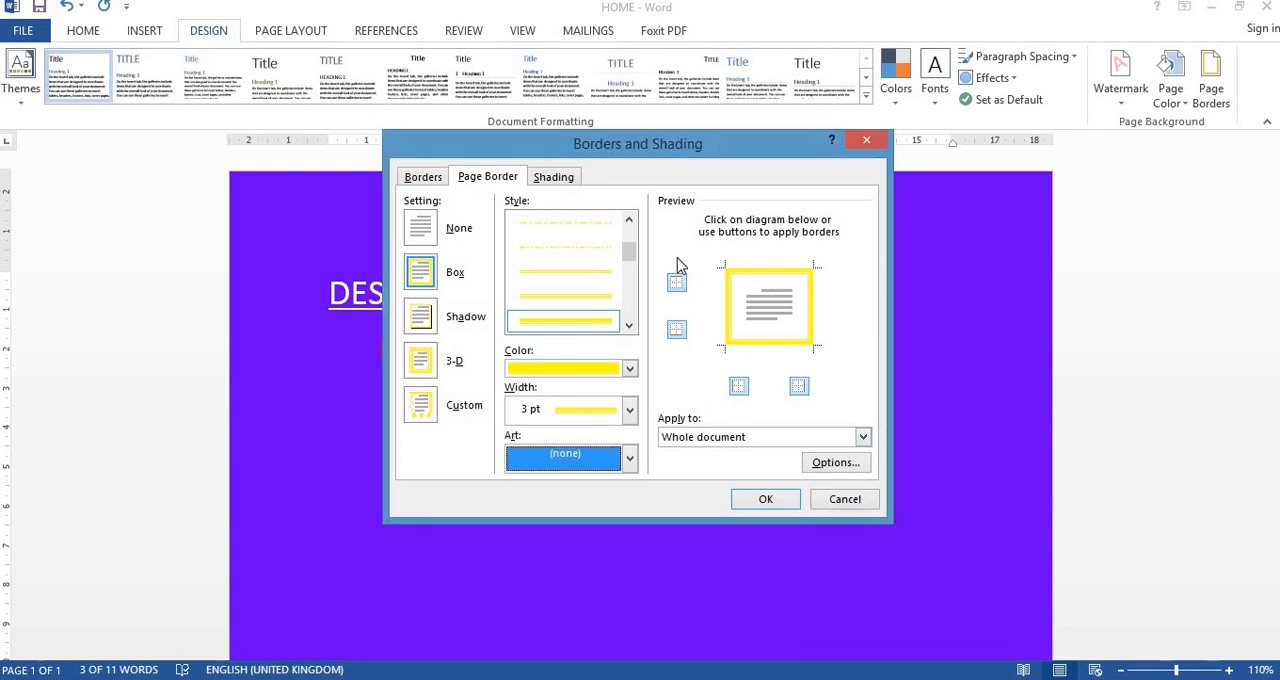
- Apply the yellow box border to the whole document together with the orange paragraph shading
click(630, 369)
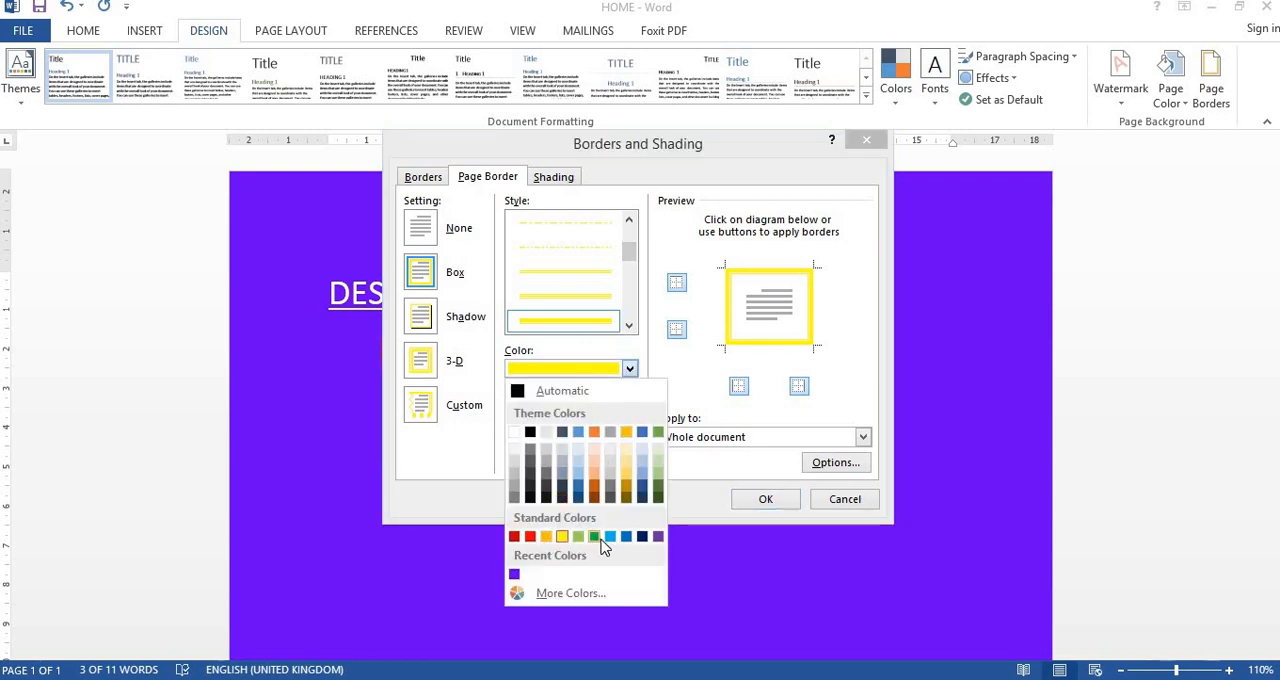
click(722, 498)
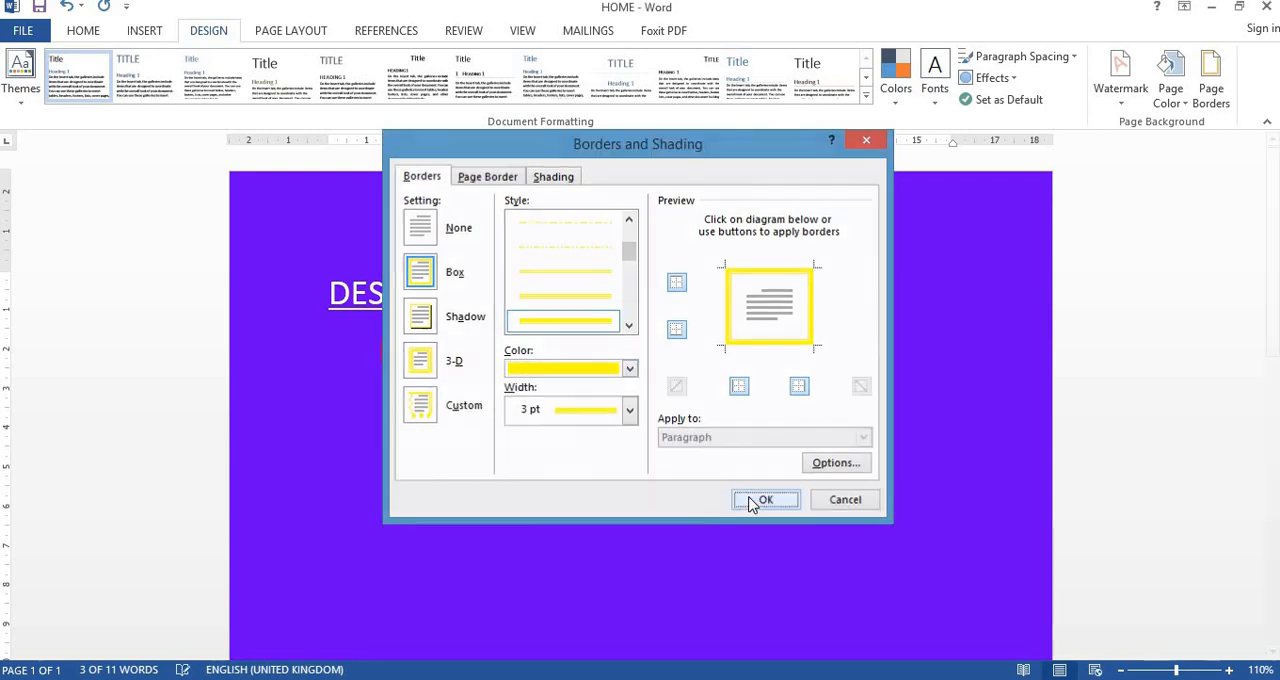
click(763, 500)
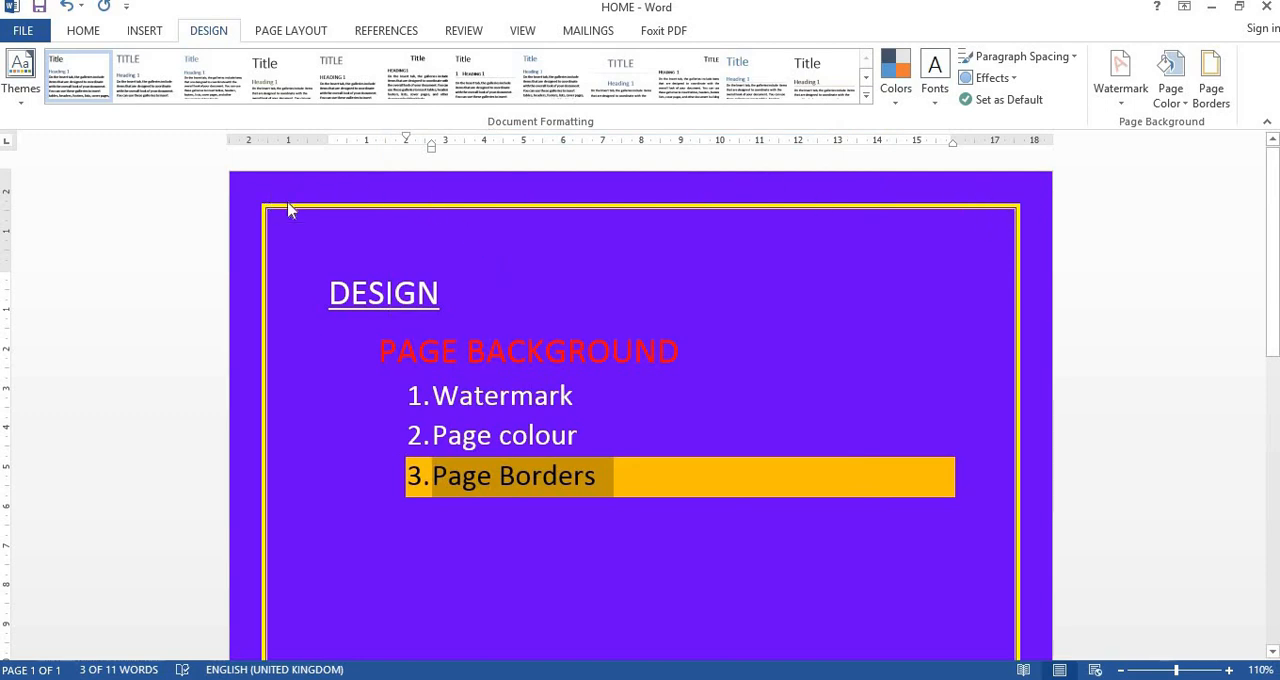
- Replace the page border's line with the dark blue flying bird art and apply it to the whole document
click(1211, 80)
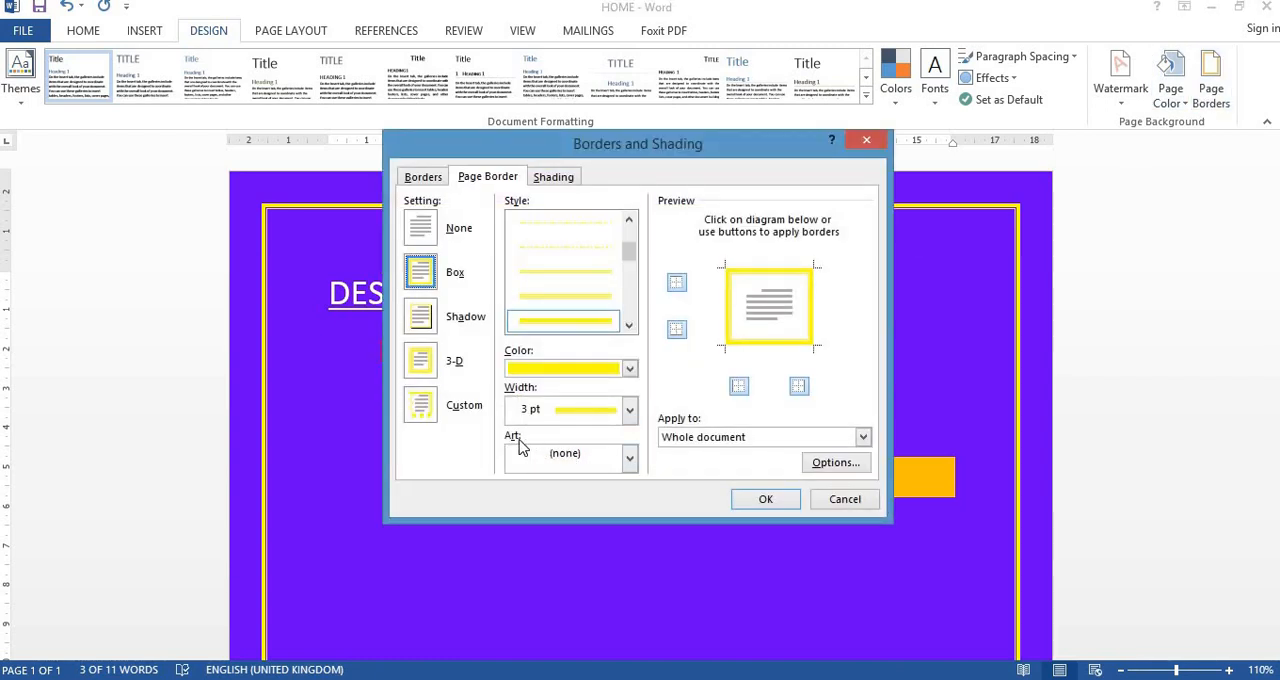
click(629, 458)
scroll(609, 520, down, 2)
scroll(609, 520, down, 5)
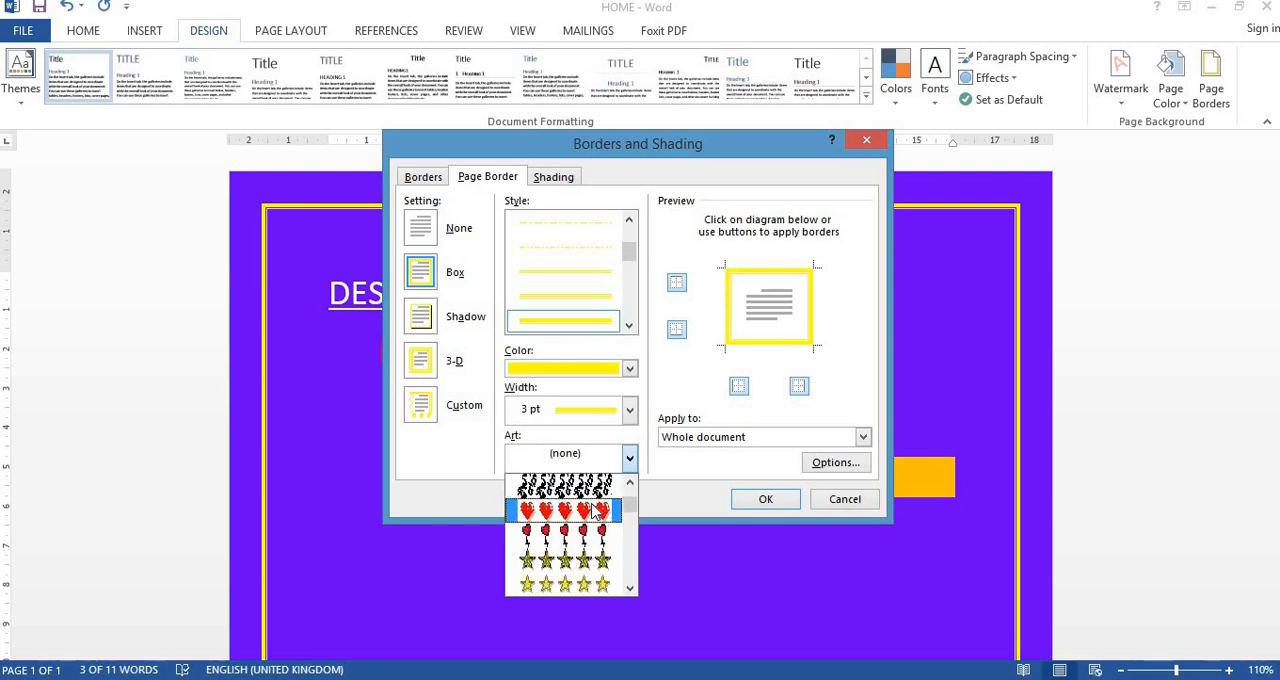
scroll(598, 511, down, 6)
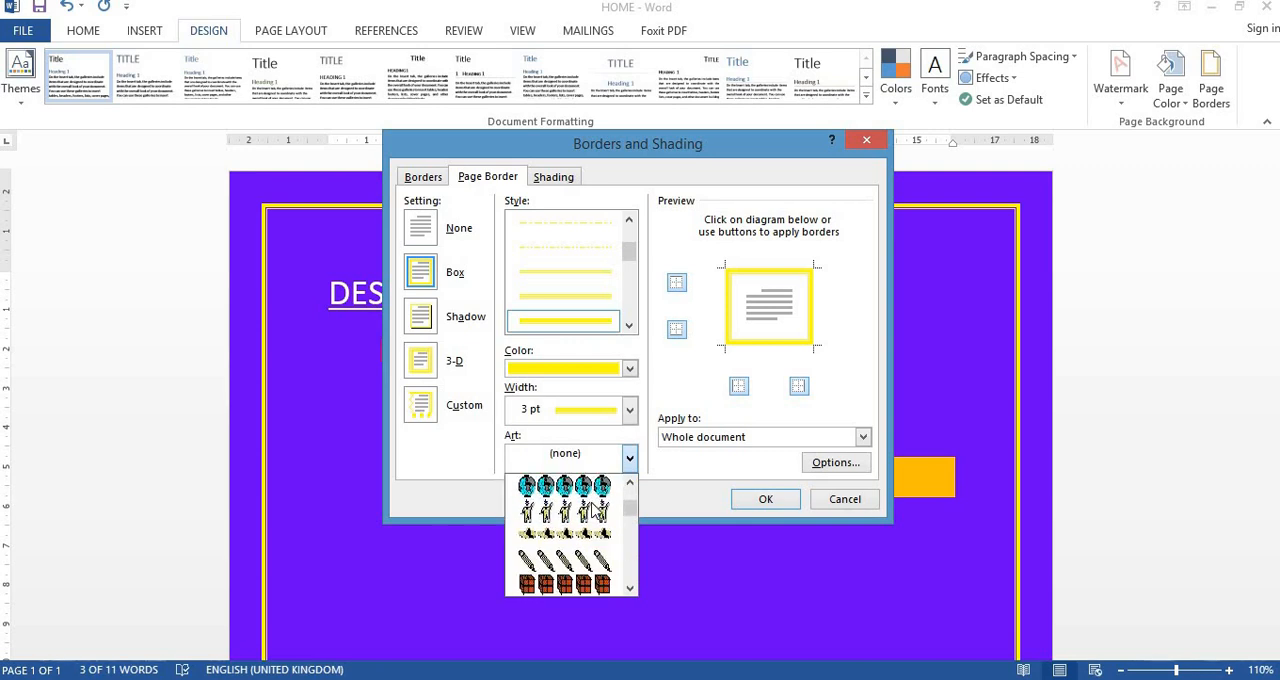
scroll(598, 511, down, 6)
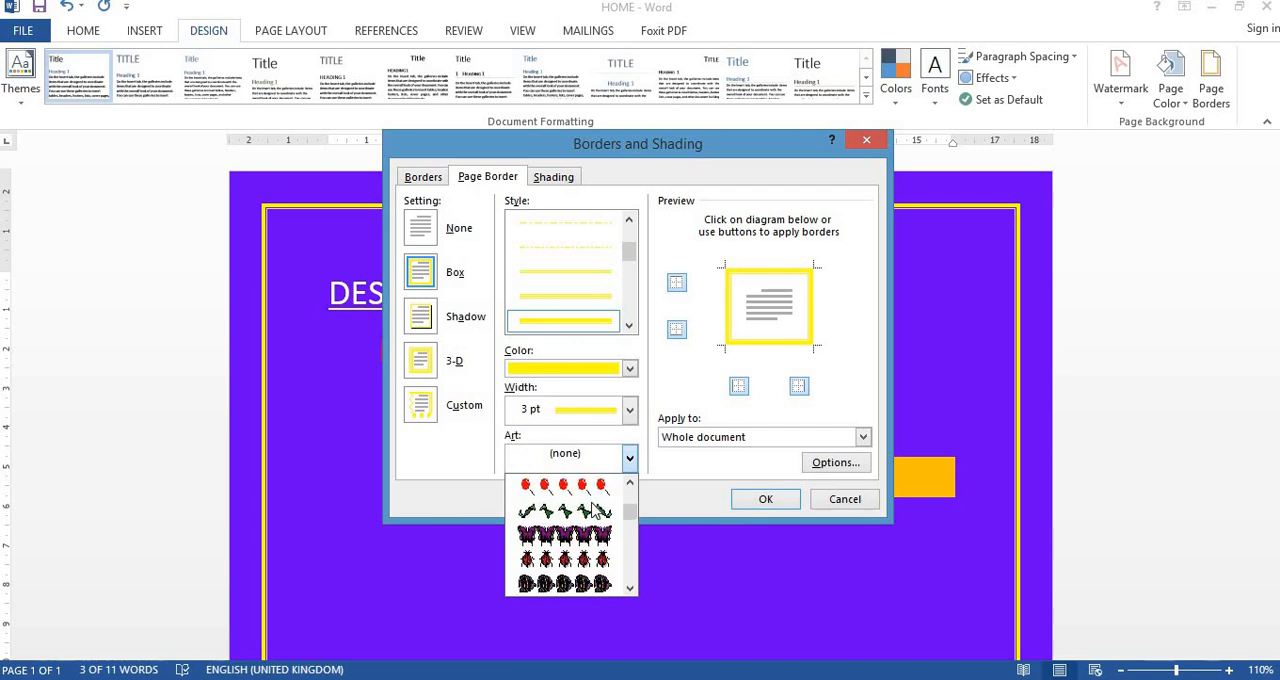
scroll(598, 511, down, 4)
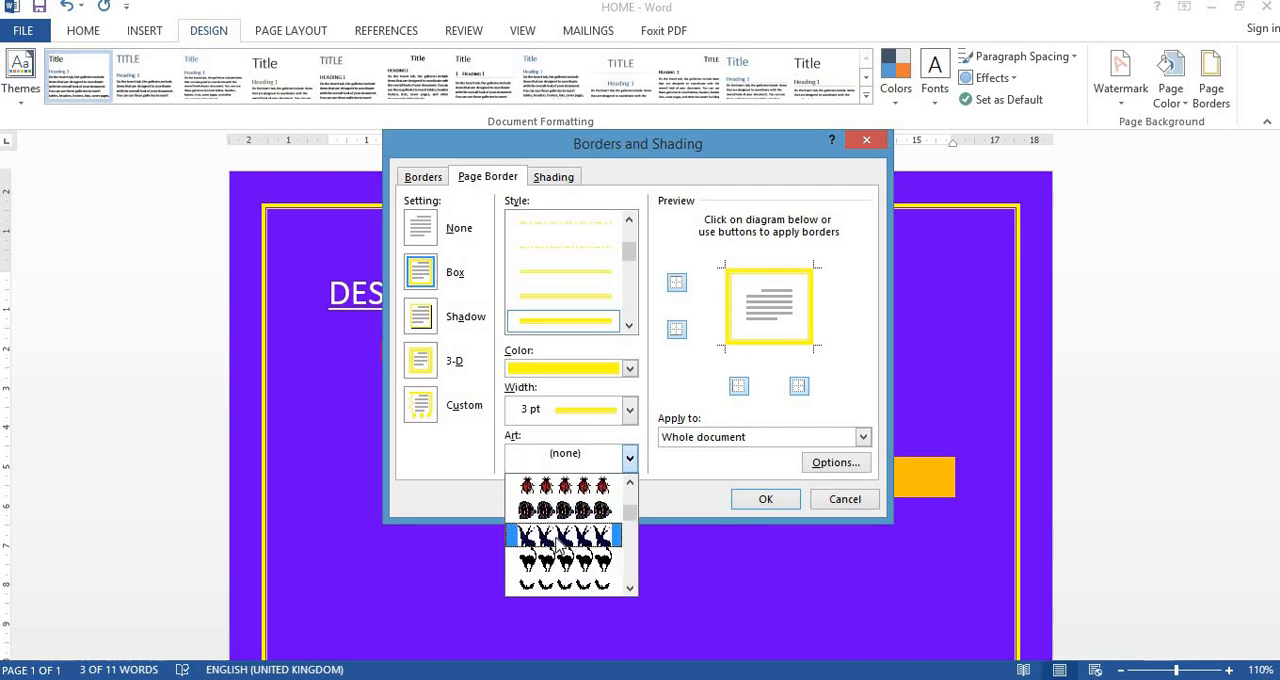
click(562, 540)
click(760, 499)
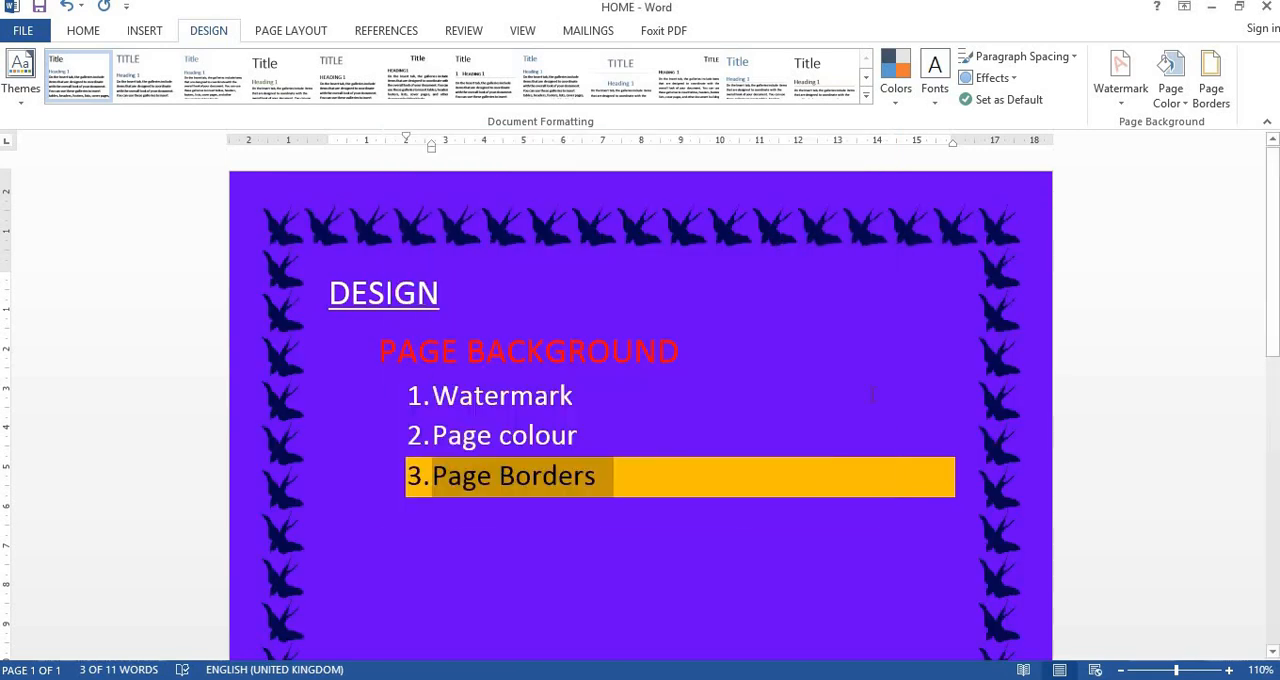
- Review the bird art border along the full length of the page
scroll(397, 293, down, 5)
scroll(397, 293, down, 10)
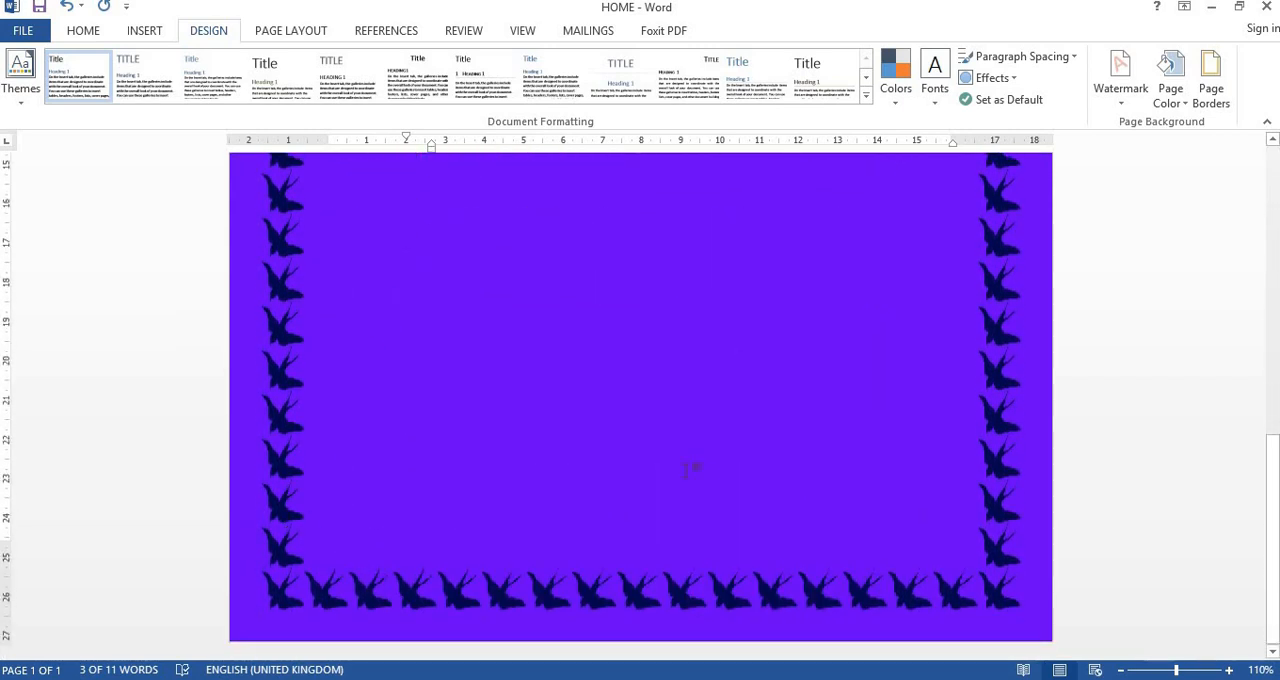
scroll(714, 480, up, 15)
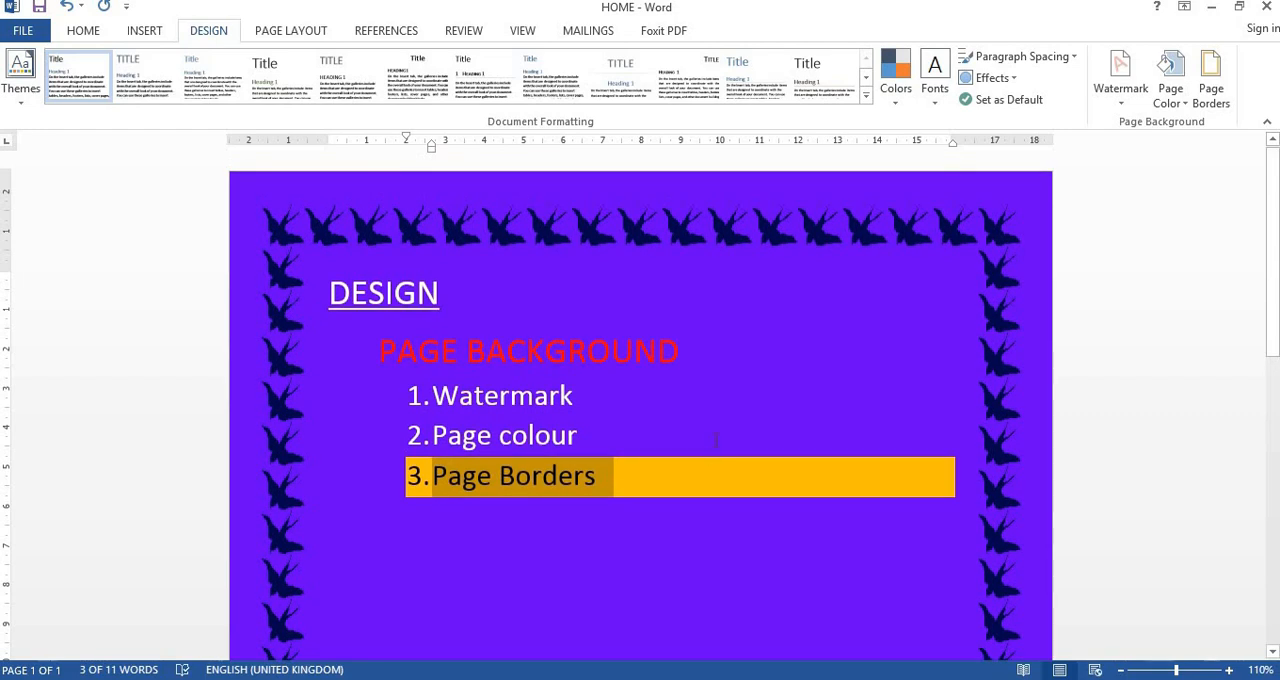
scroll(781, 373, down, 2)
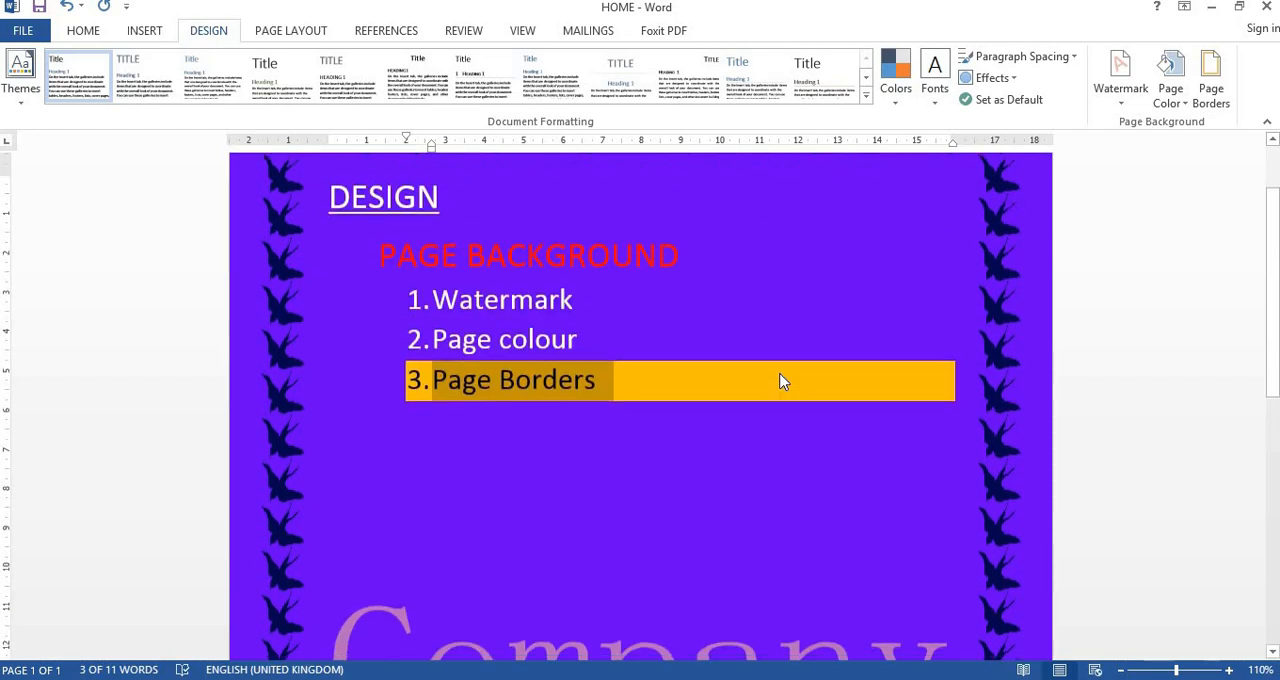
scroll(781, 373, up, 2)
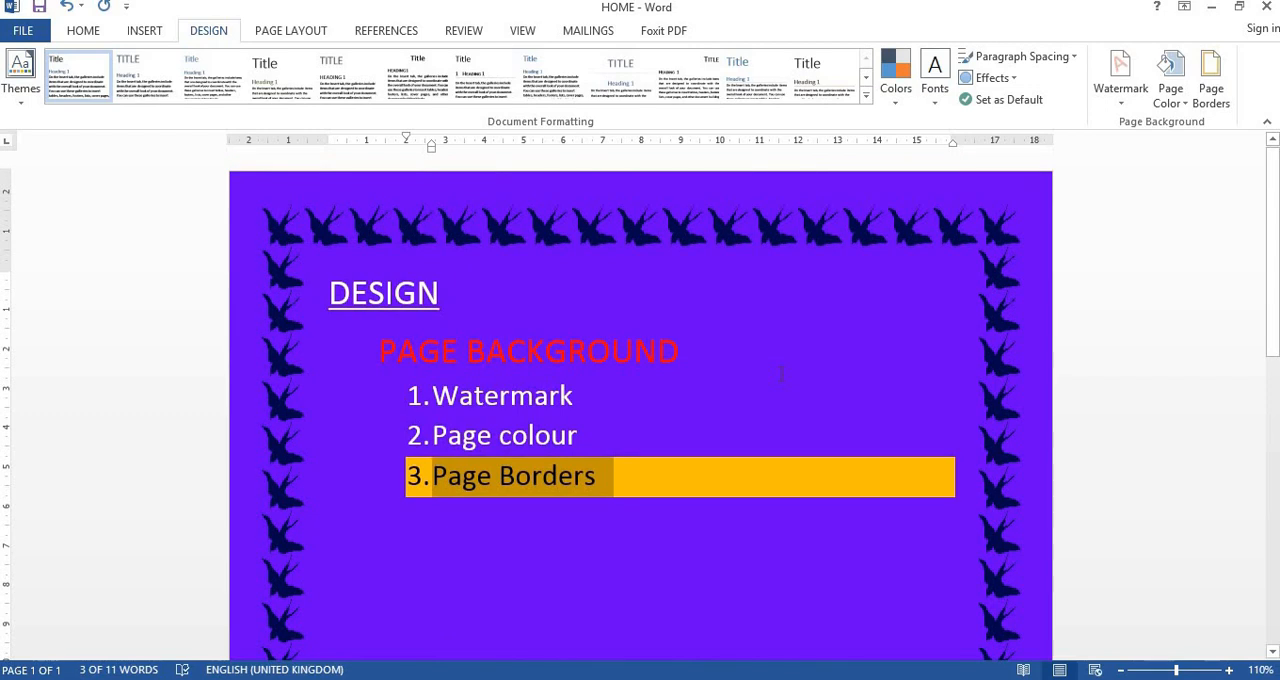